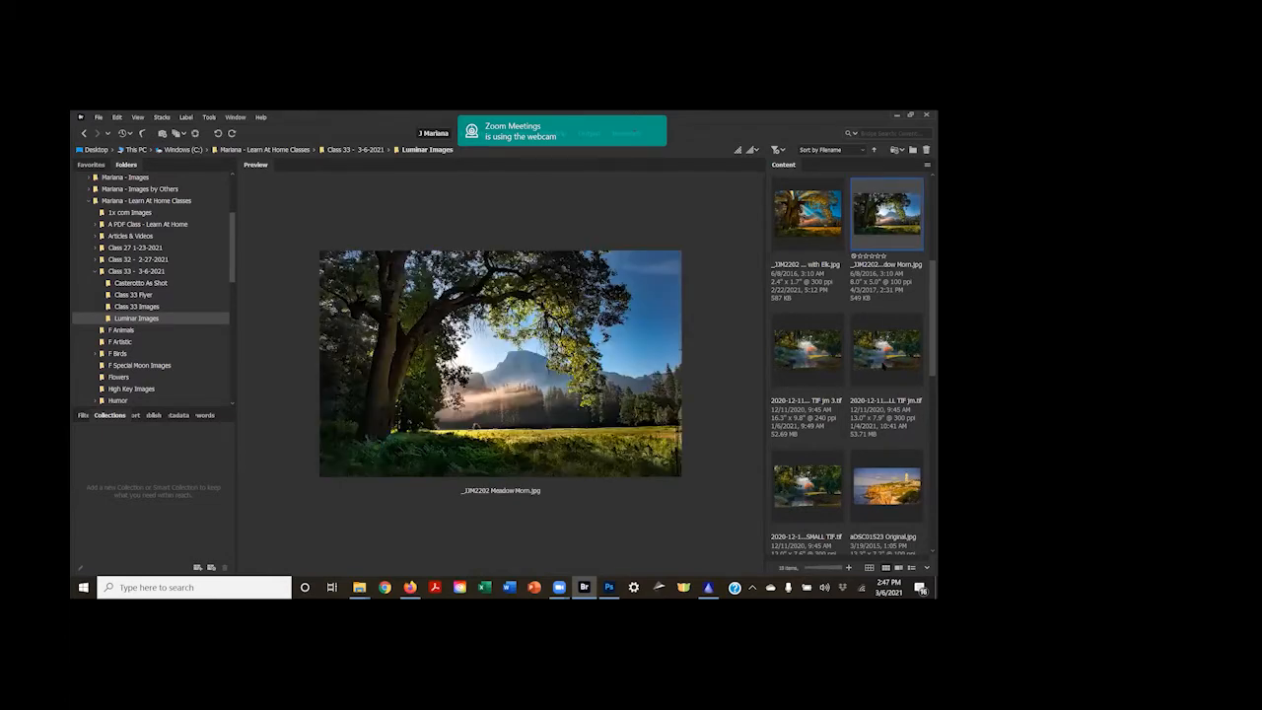
- Compare the previews of the Meadow Morn, Meadow Morn 2 and Meadow Morn with Elk images in the Luminar Images folder
{"action": "scroll", "coordinate": [884, 355], "scroll_direction": "up", "scroll_amount": 1}
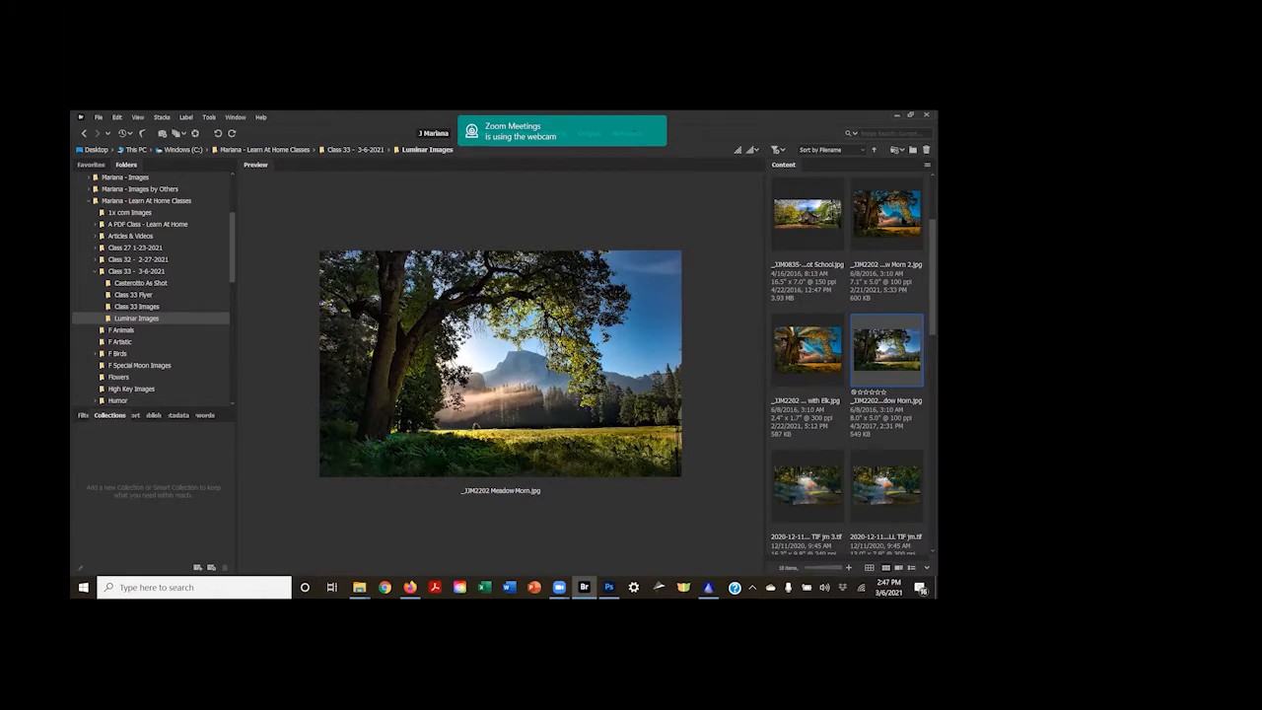
{"action": "left_click", "coordinate": [886, 212]}
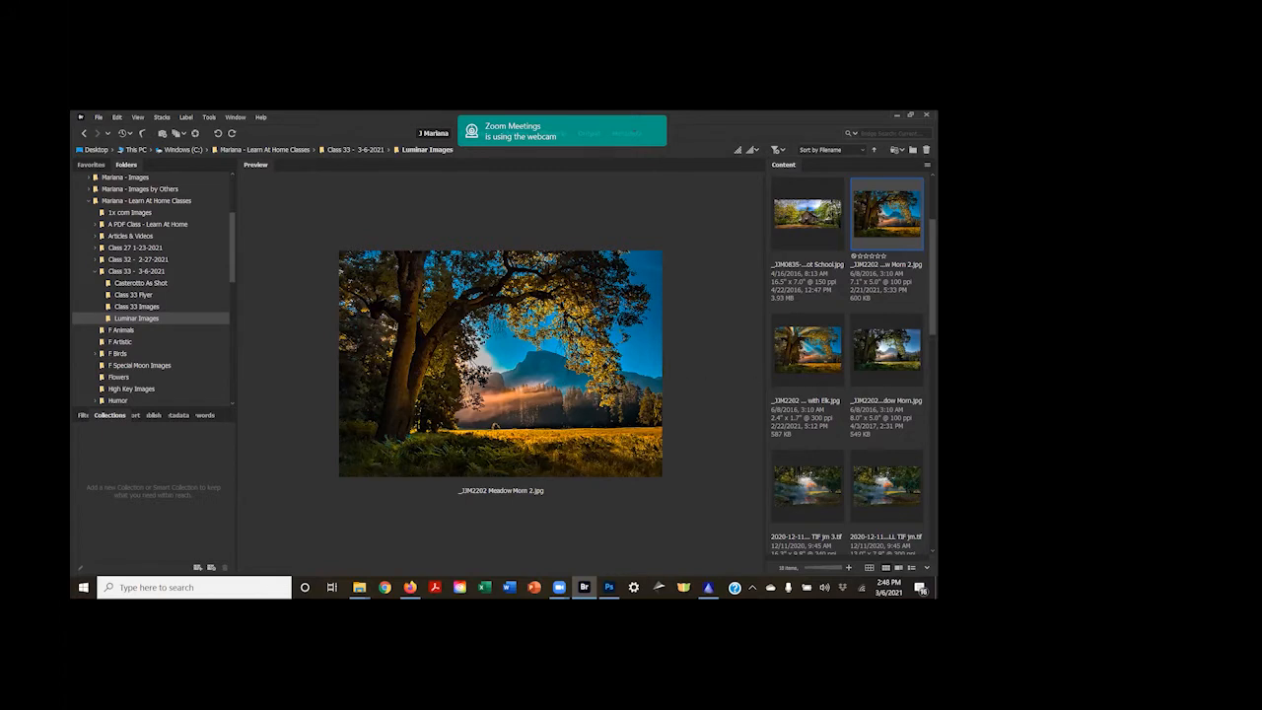
{"action": "key", "text": "Down"}
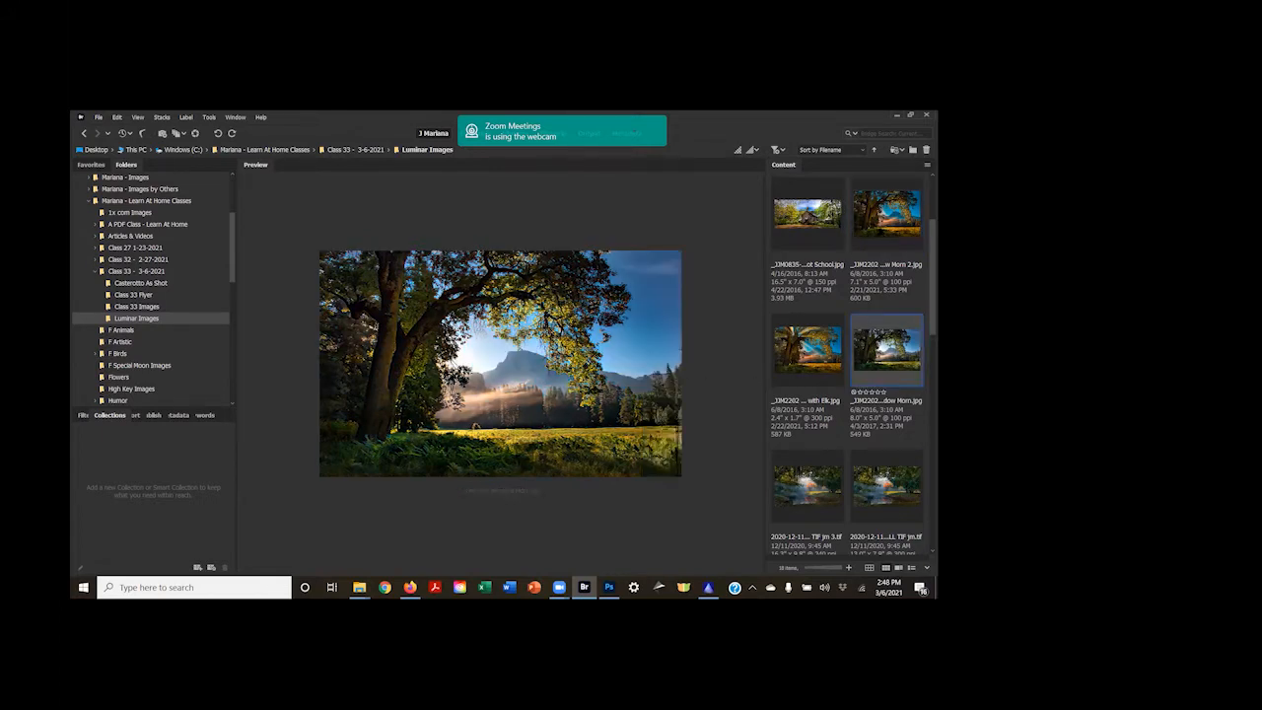
{"action": "key", "text": "Up"}
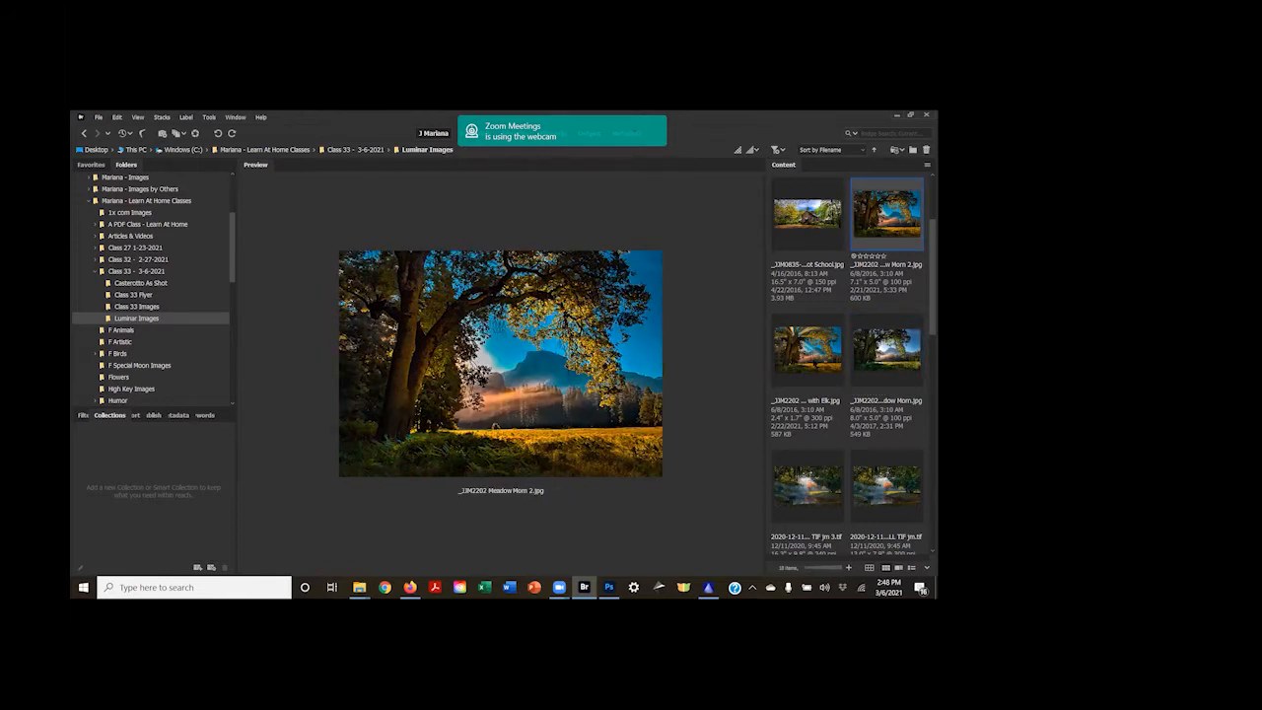
{"action": "left_click", "coordinate": [816, 361]}
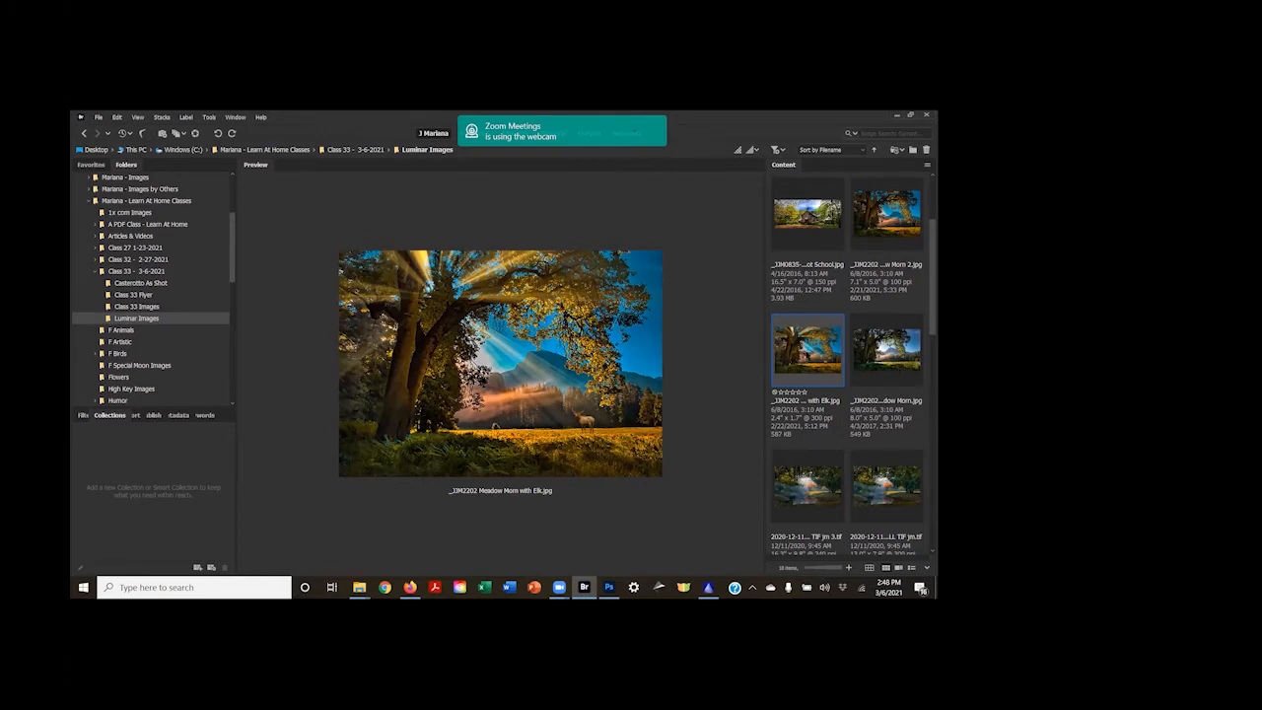
{"action": "key", "text": "Right"}
{"action": "key", "text": "Left"}
- Switch to Luminar AI and add the image _JJM0594-596 Urquhart Castle at Sunset Saturation and Contrast from the Luminar Edited Images folder
{"action": "left_click", "coordinate": [708, 587]}
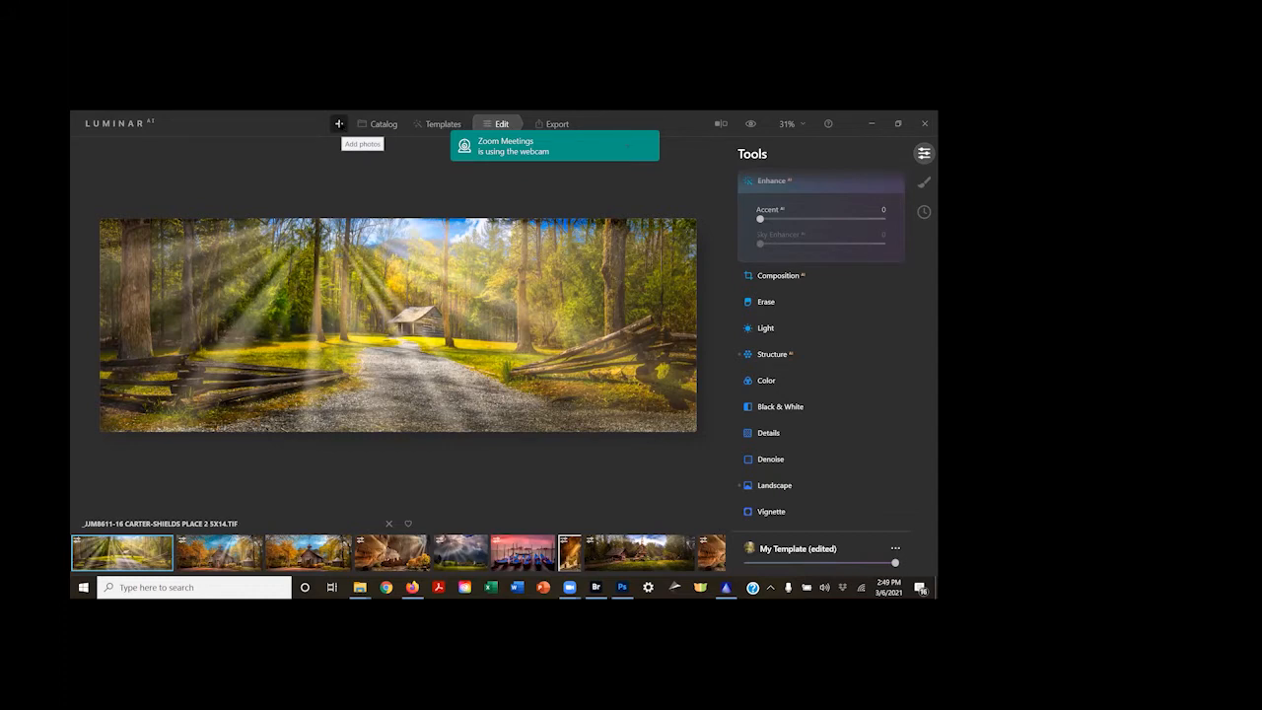
{"action": "left_click", "coordinate": [338, 123]}
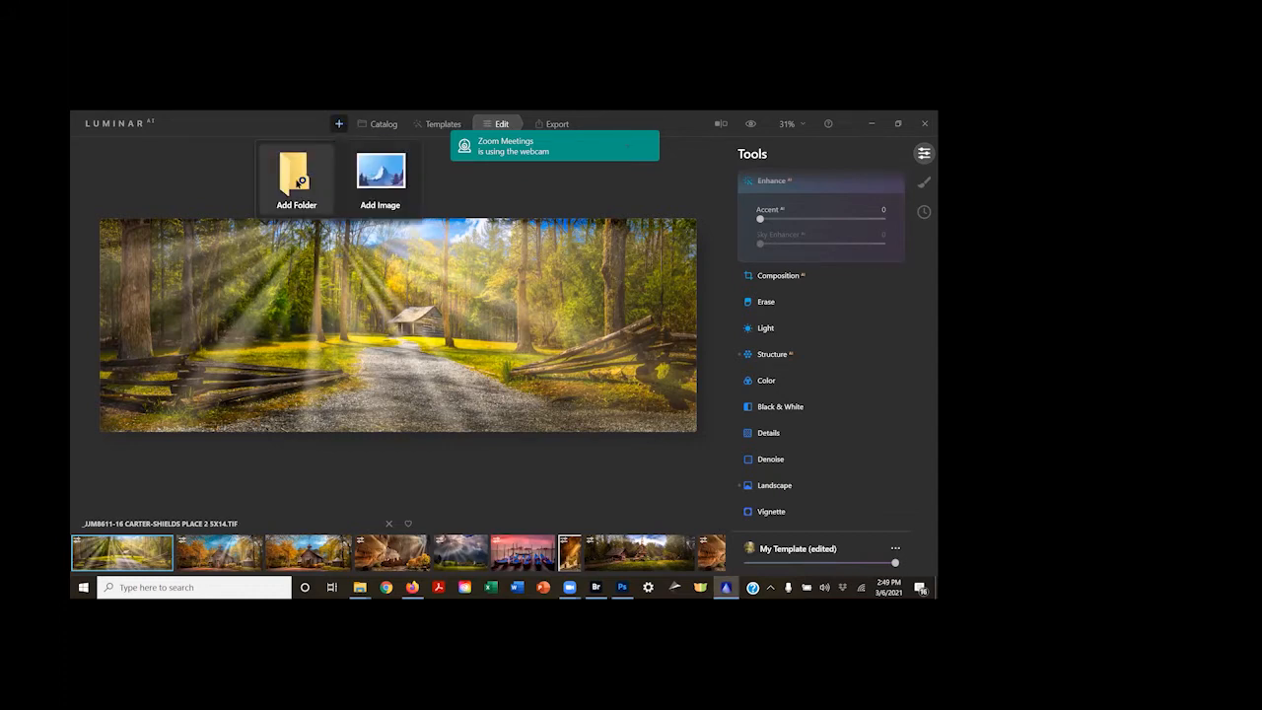
{"action": "left_click", "coordinate": [384, 172]}
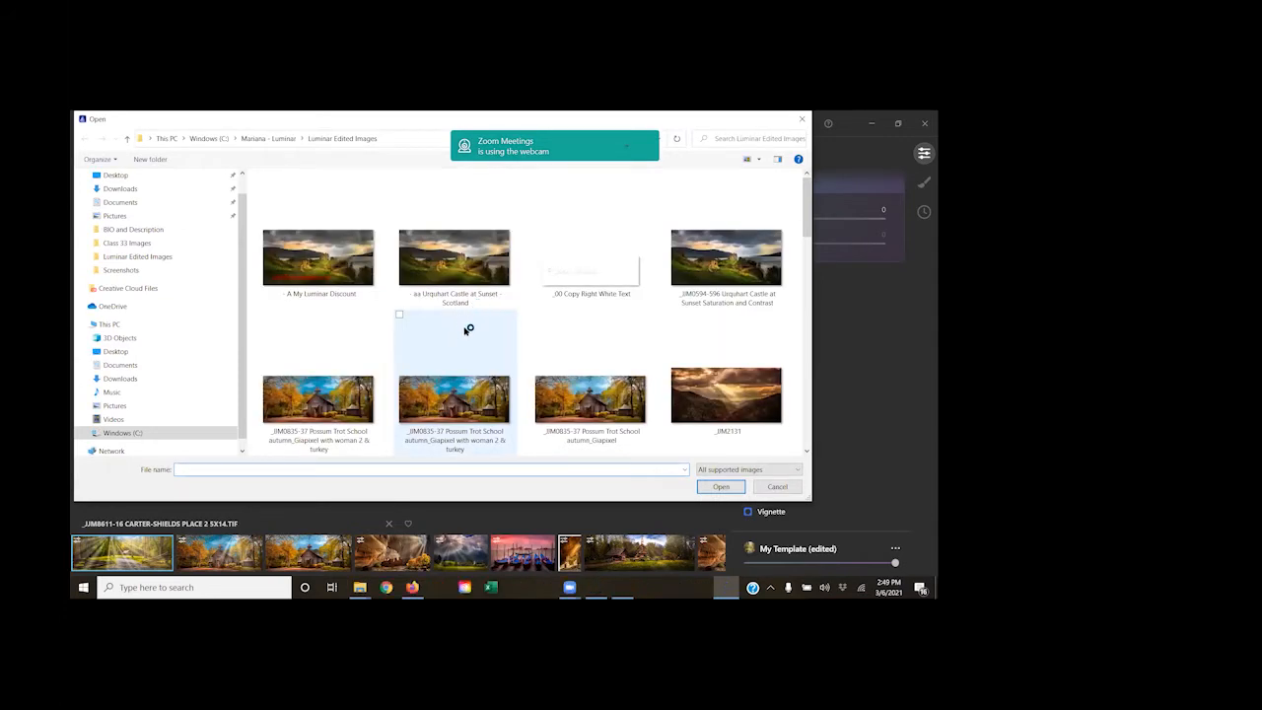
{"action": "scroll", "coordinate": [487, 332], "scroll_direction": "down", "scroll_amount": 10}
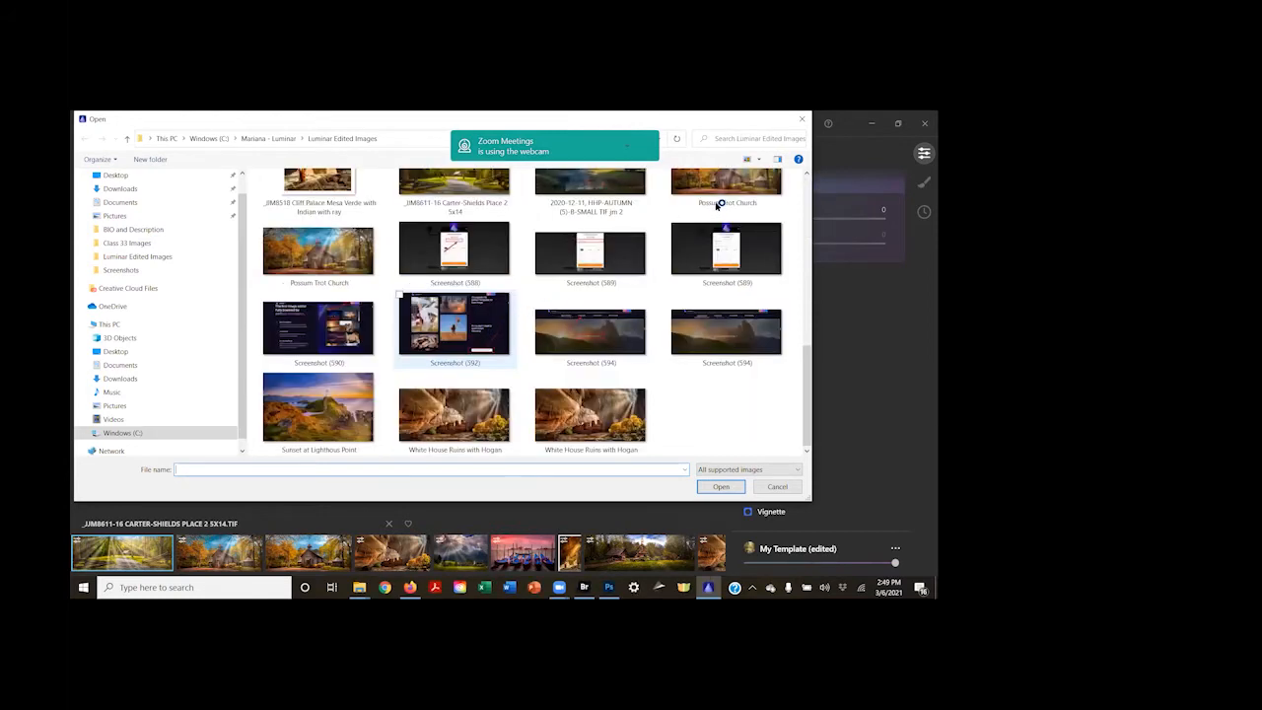
{"action": "scroll", "coordinate": [706, 203], "scroll_direction": "up", "scroll_amount": 10}
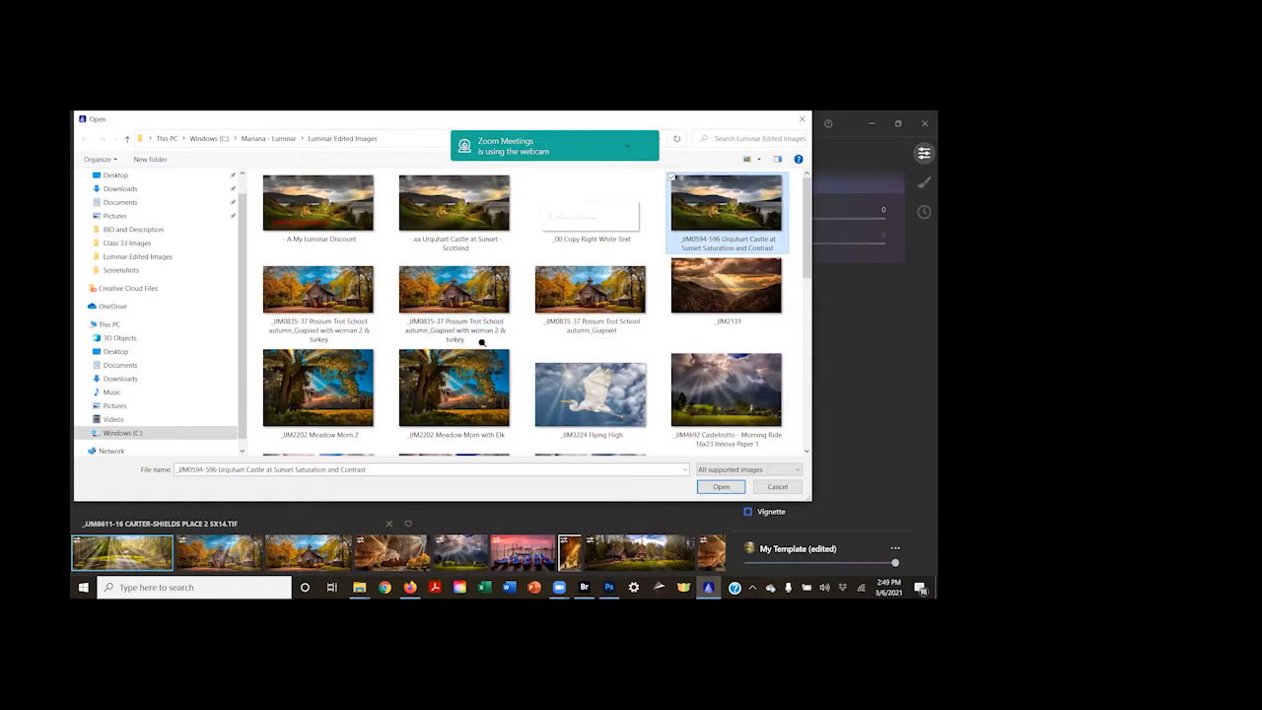
{"action": "double_click", "coordinate": [456, 279]}
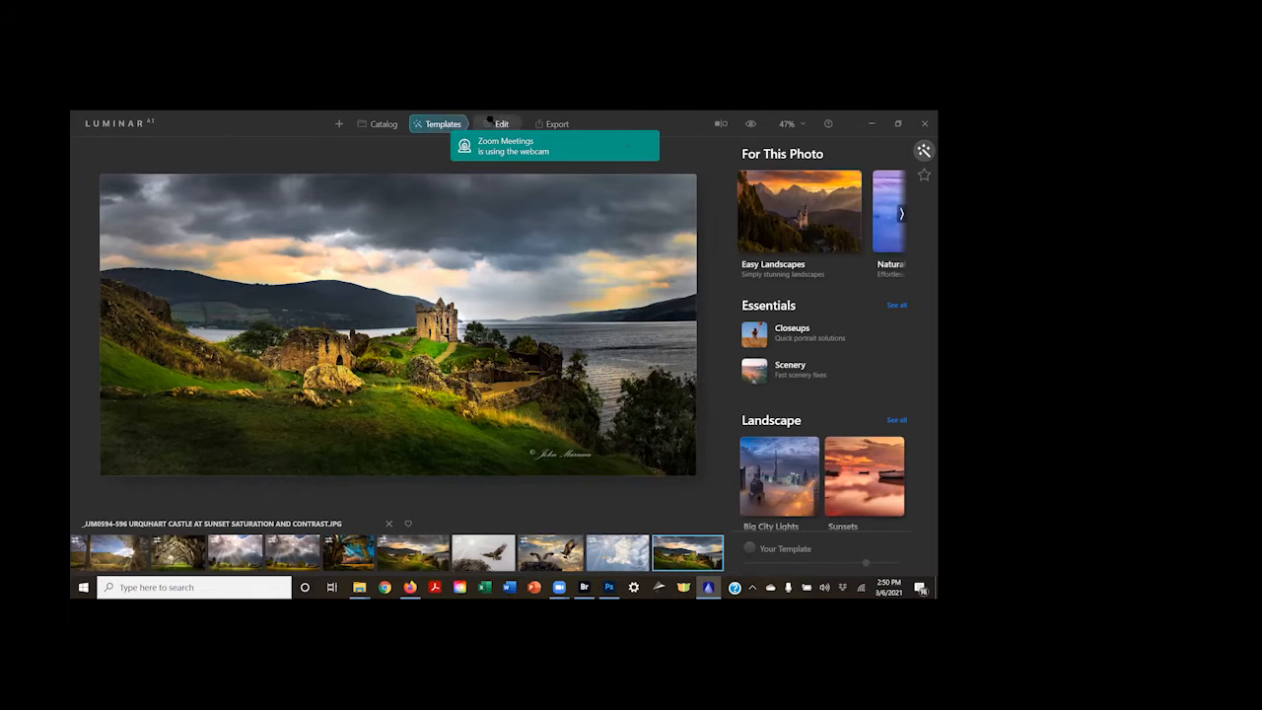
- Start editing the castle photo and add the Sunrays effect with an Amount of 32
{"action": "left_click", "coordinate": [490, 121]}
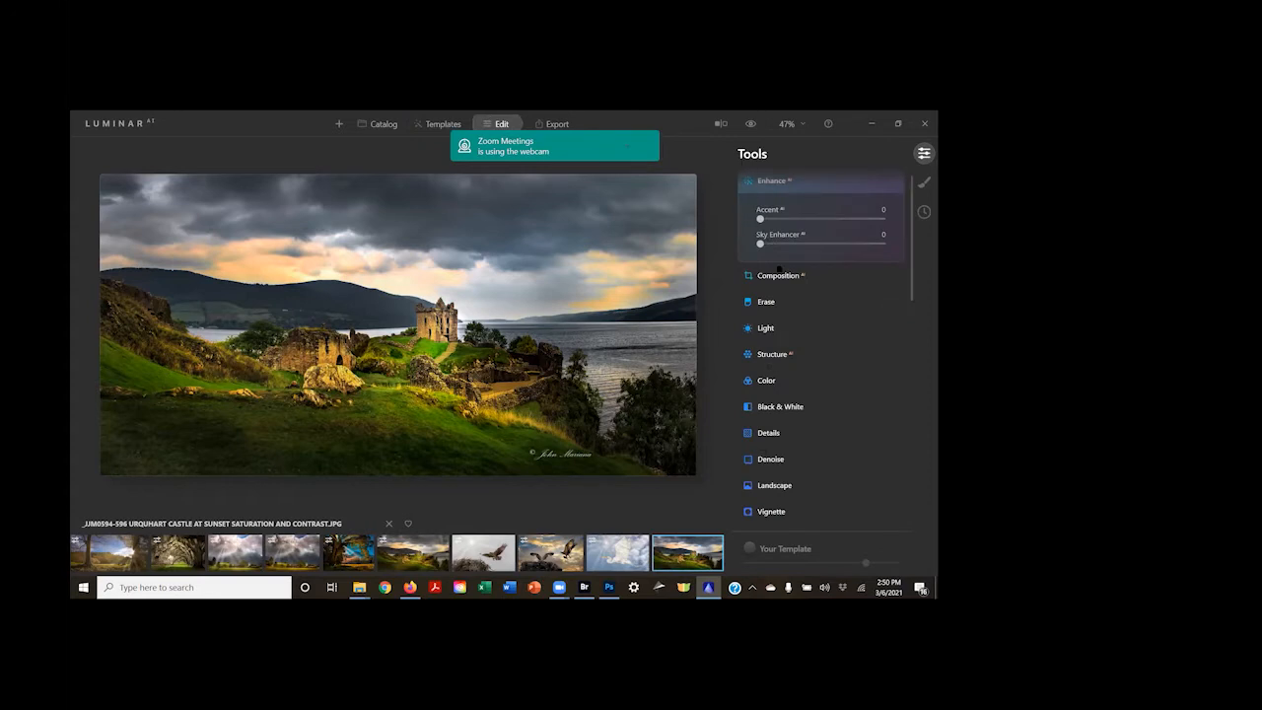
{"action": "scroll", "coordinate": [789, 301], "scroll_direction": "down", "scroll_amount": 2}
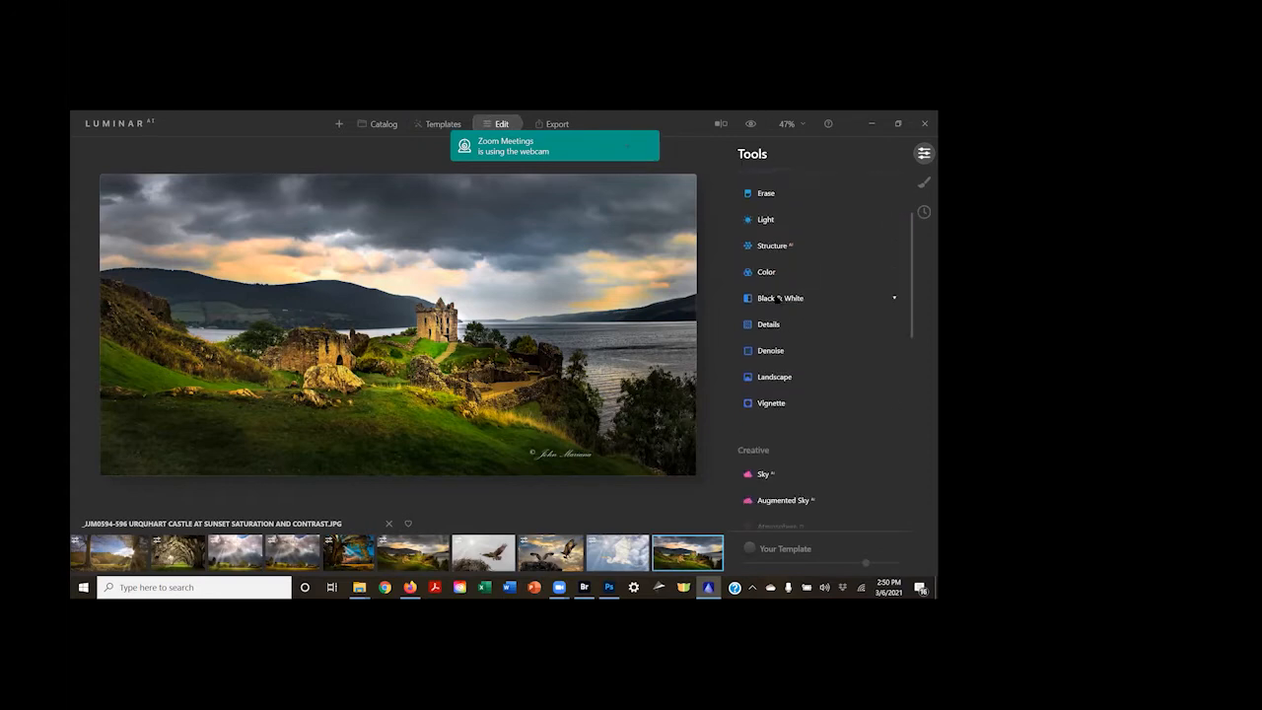
{"action": "scroll", "coordinate": [777, 301], "scroll_direction": "down", "scroll_amount": 1}
{"action": "scroll", "coordinate": [768, 301], "scroll_direction": "down", "scroll_amount": 1}
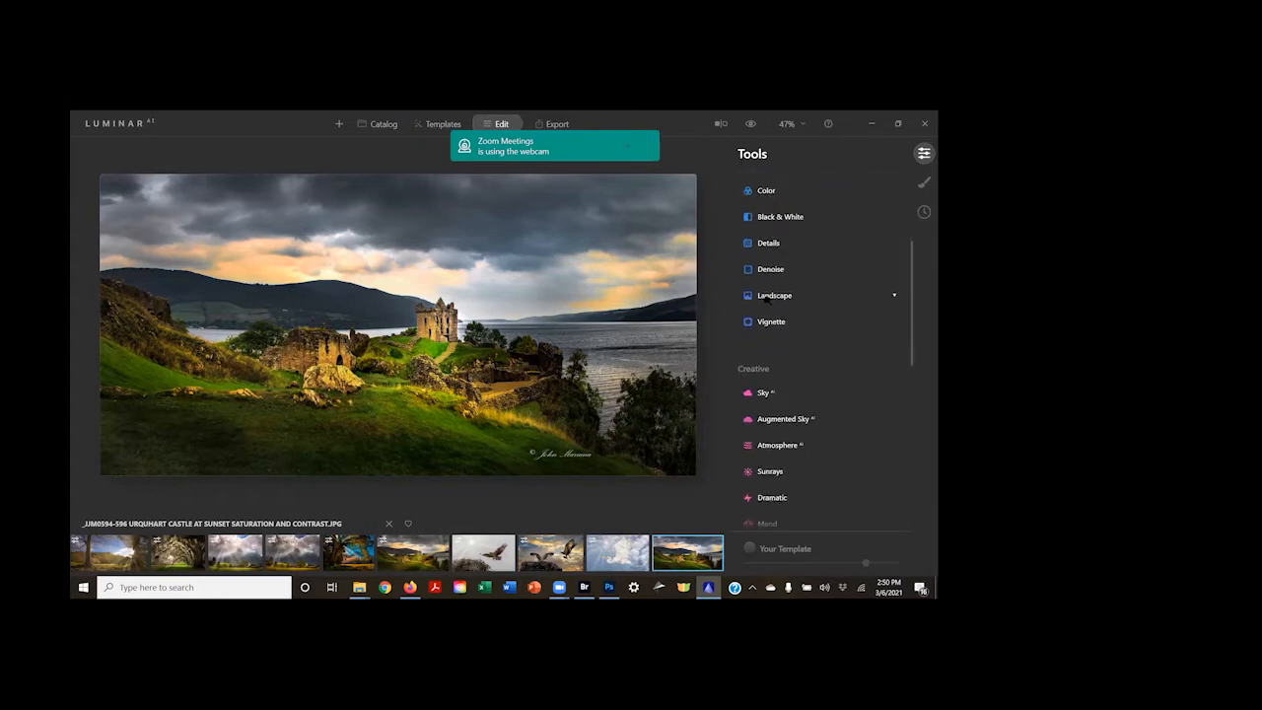
{"action": "scroll", "coordinate": [765, 298], "scroll_direction": "down", "scroll_amount": 2}
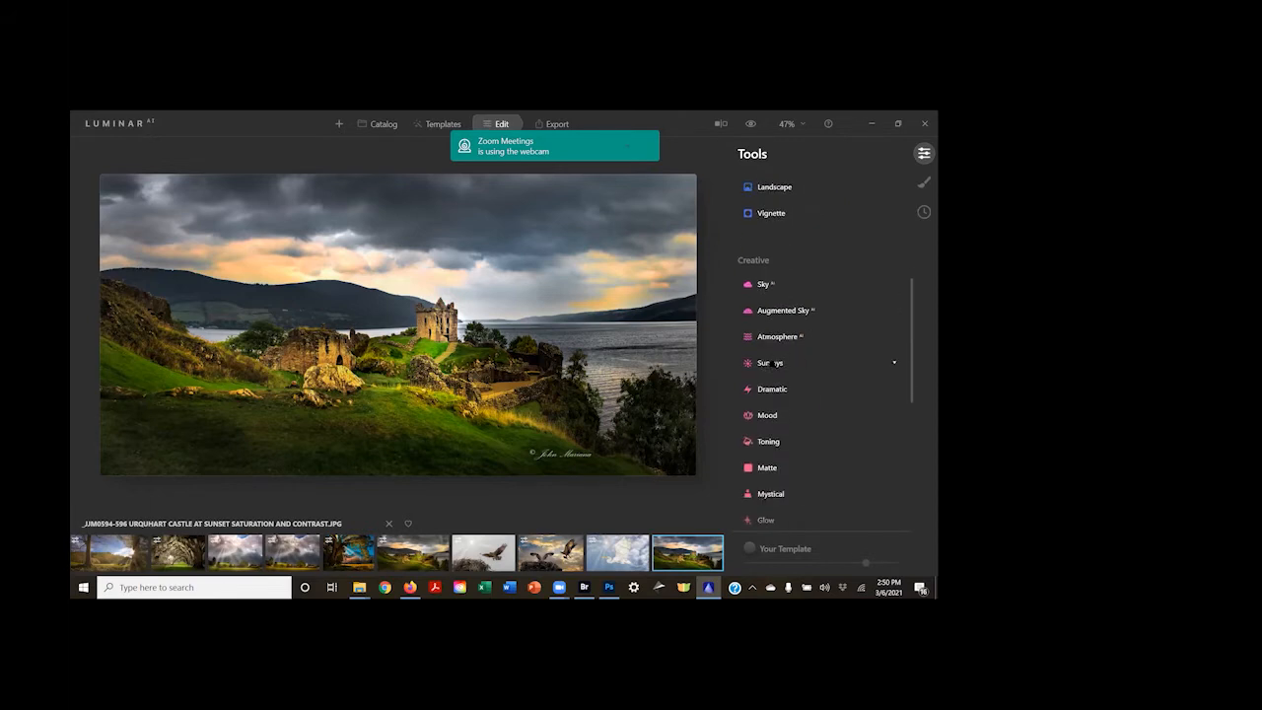
{"action": "left_click", "coordinate": [770, 363]}
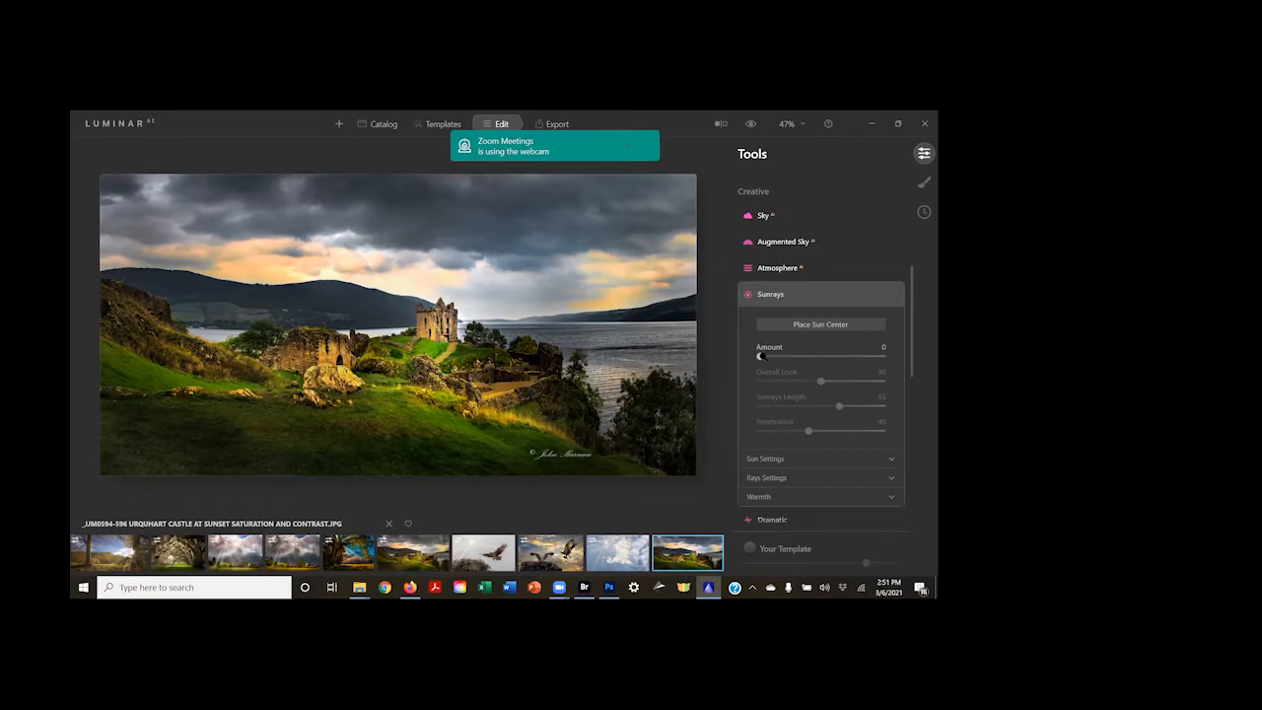
{"action": "left_click_drag", "start_coordinate": [761, 356], "coordinate": [783, 343]}
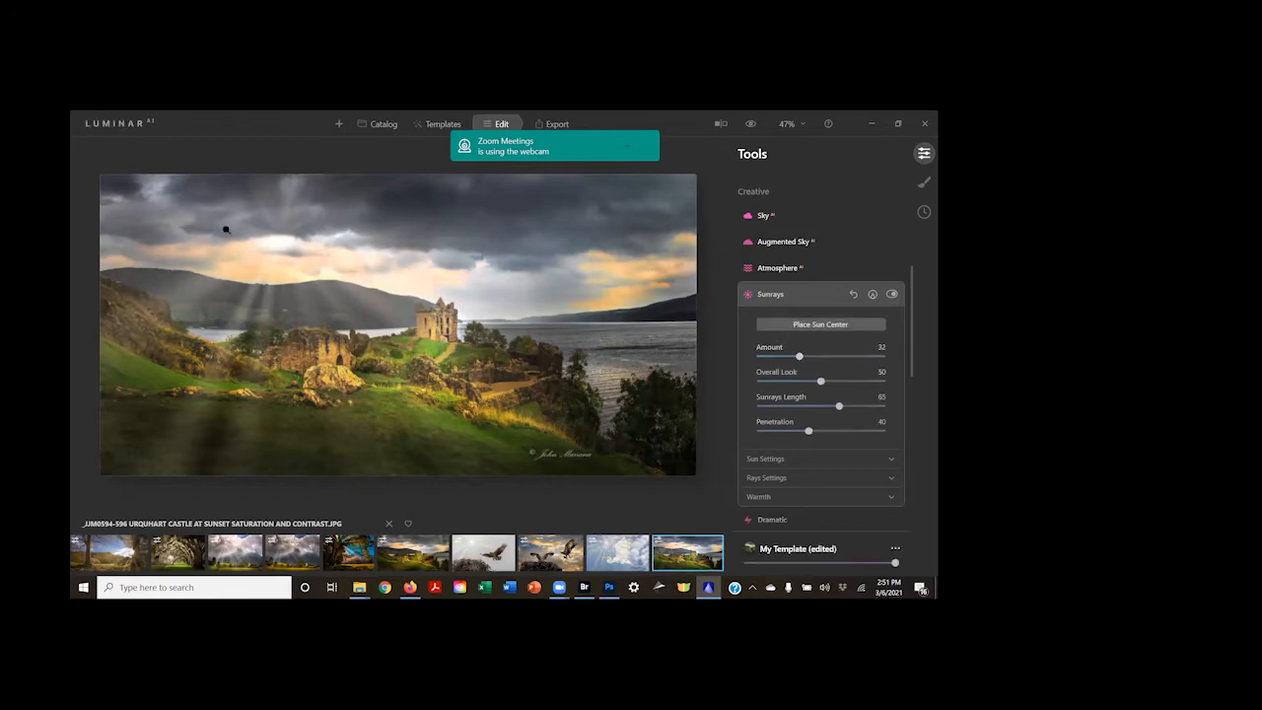
- Place the sun center just inside the photo's right edge, where the distant hills meet the sky
{"action": "left_click", "coordinate": [280, 233]}
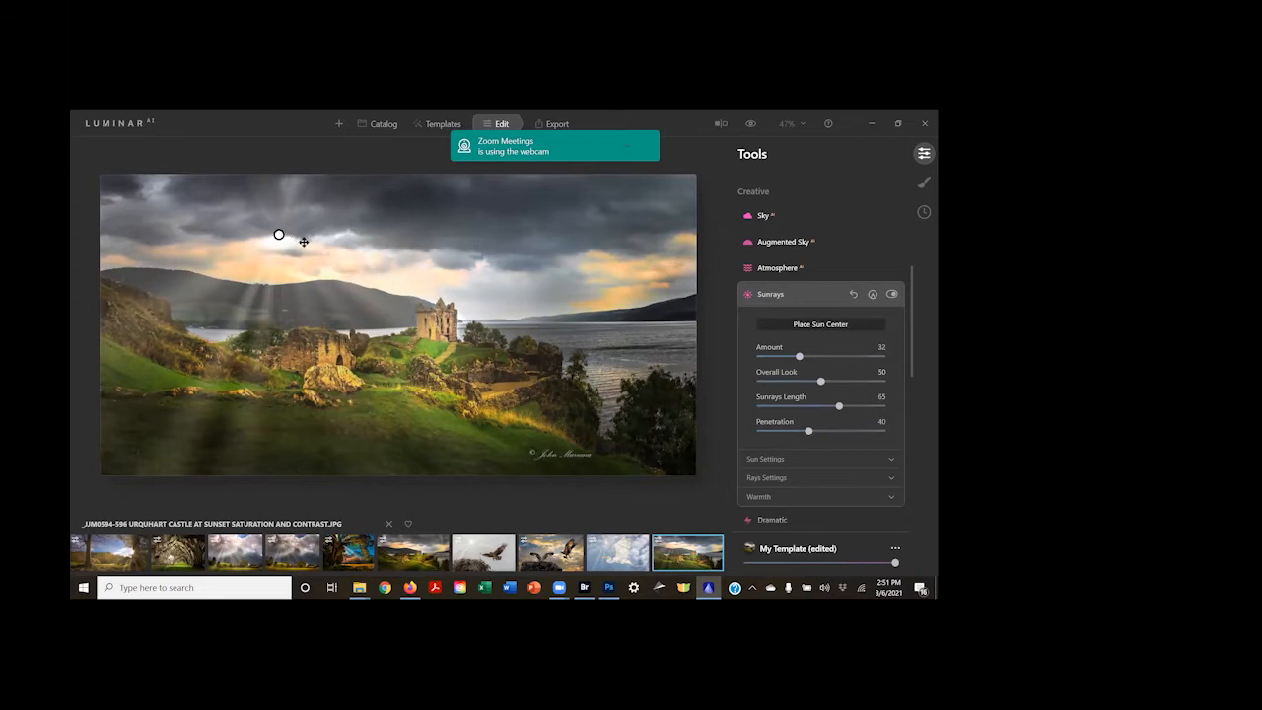
{"action": "left_click", "coordinate": [356, 265]}
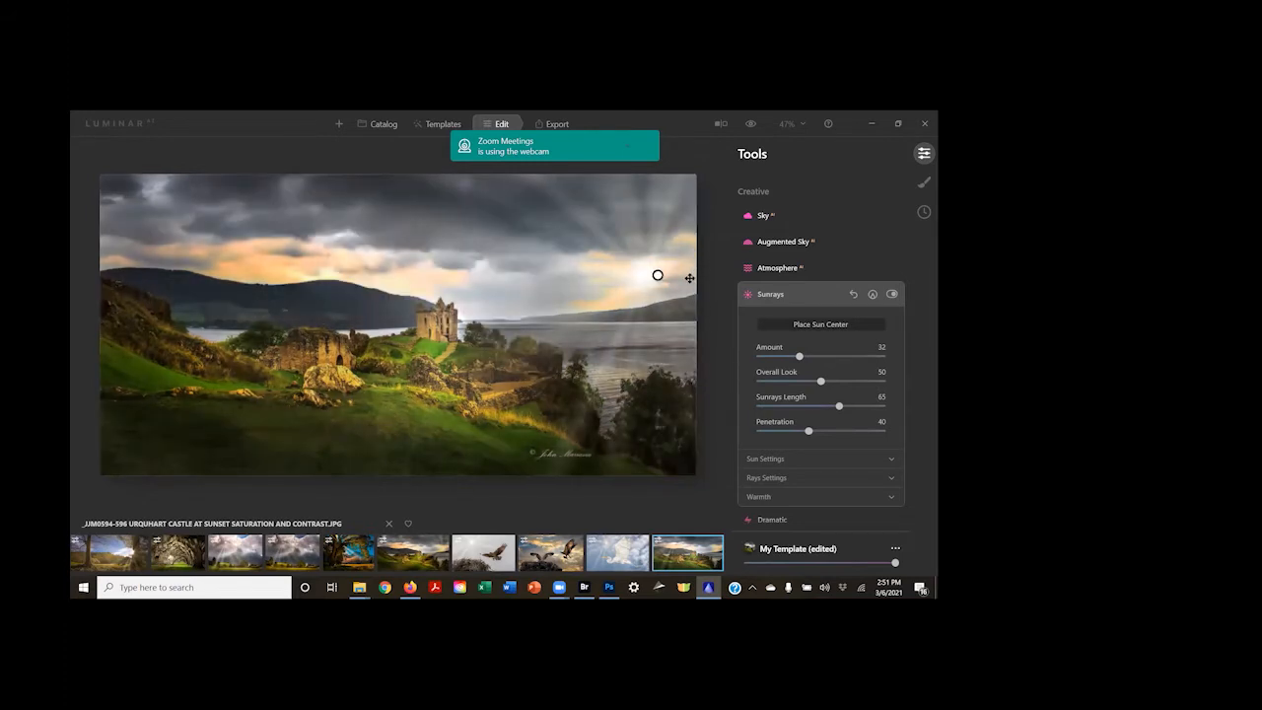
{"action": "left_click", "coordinate": [690, 278]}
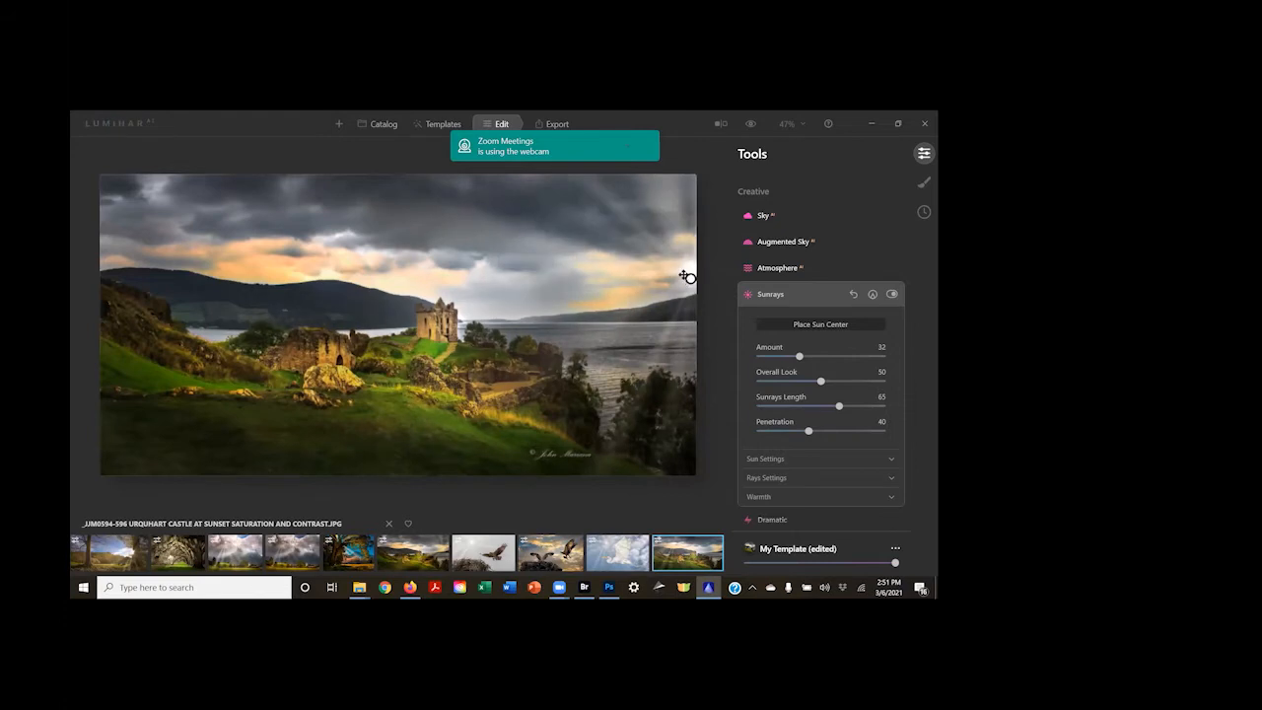
{"action": "left_click_drag", "start_coordinate": [687, 277], "coordinate": [692, 308]}
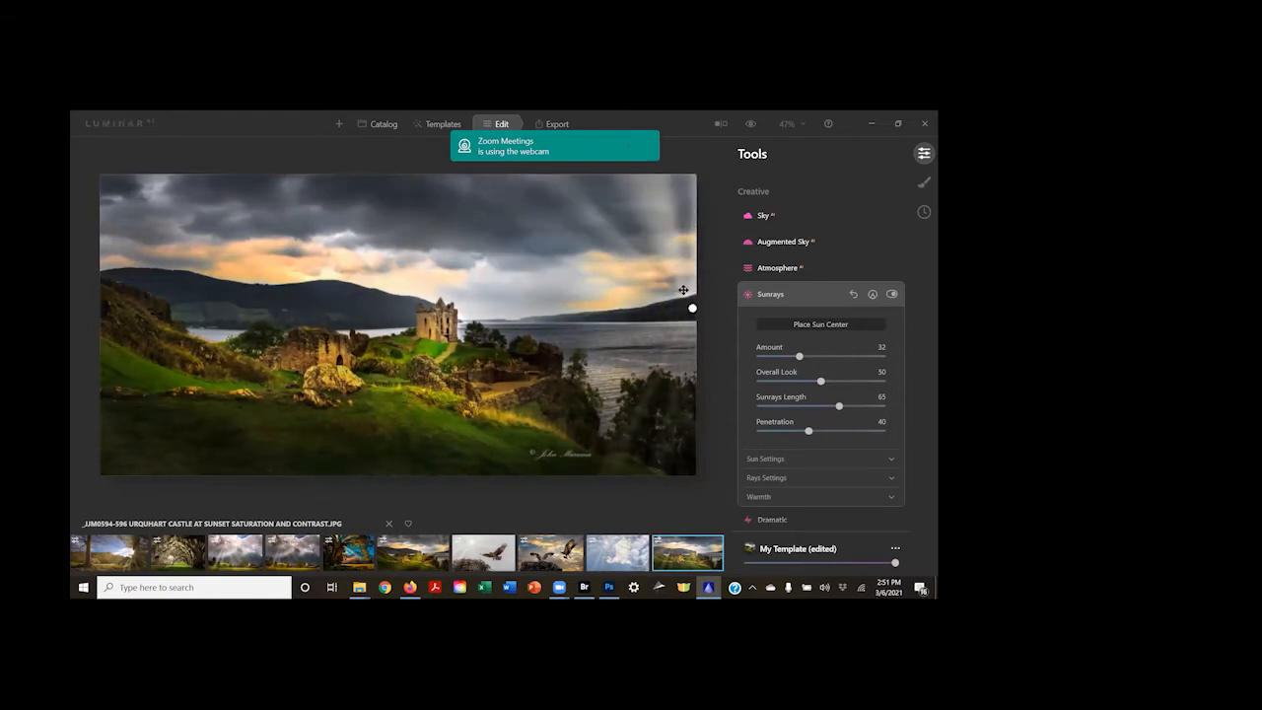
{"action": "left_click", "coordinate": [684, 290]}
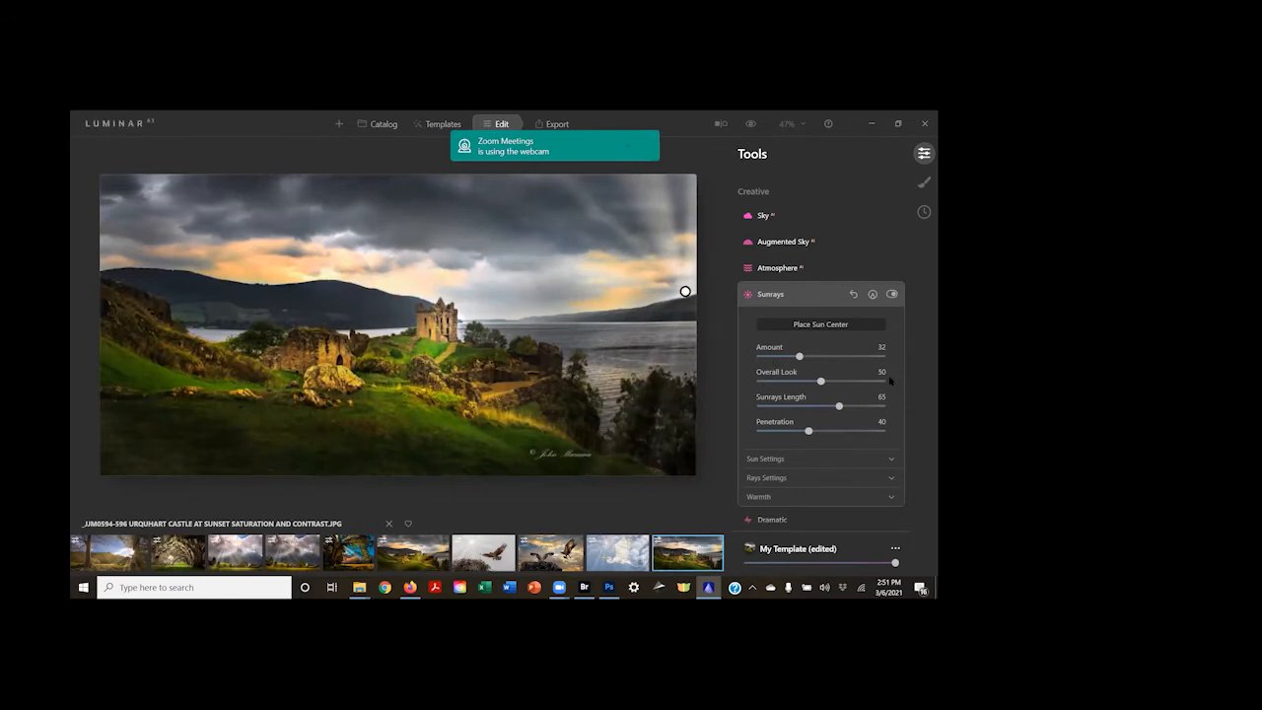
- Reduce the sun's size in the Sunrays effect with Sun Radius 9 and Sun Glow Radius 17
{"action": "scroll", "coordinate": [794, 407], "scroll_direction": "down", "scroll_amount": 1}
{"action": "left_click", "coordinate": [771, 379]}
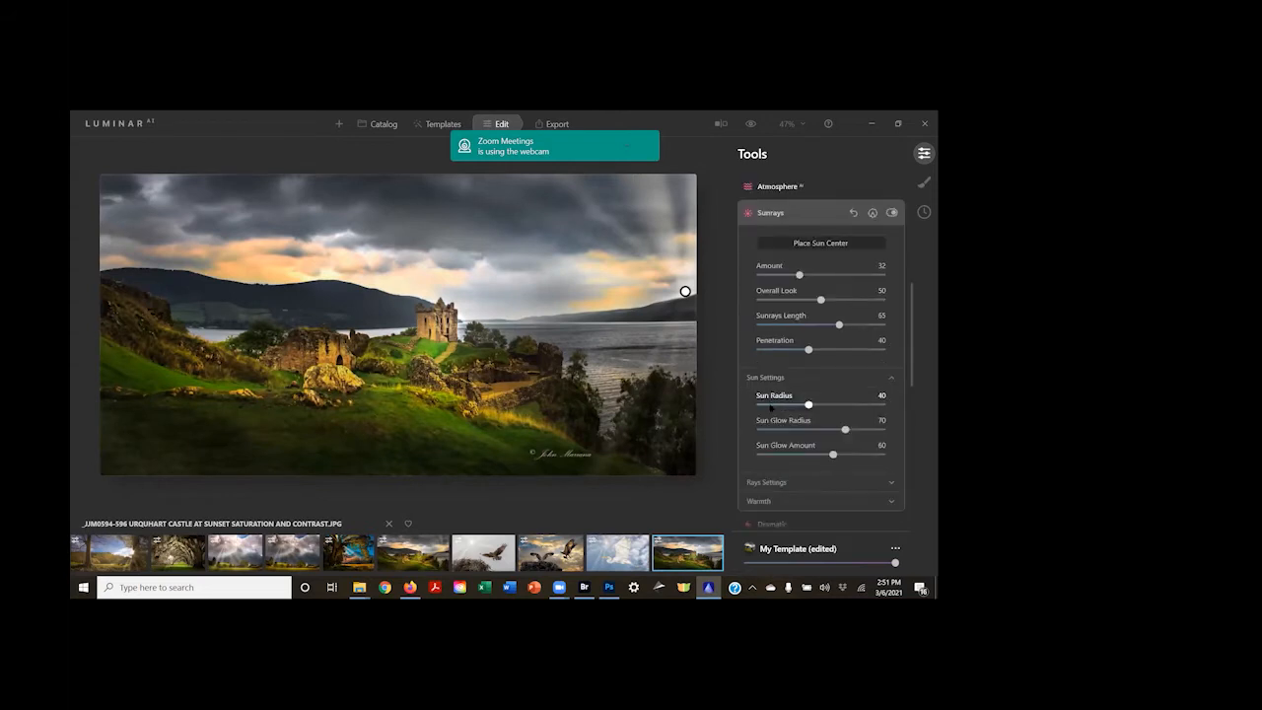
{"action": "left_click", "coordinate": [771, 404]}
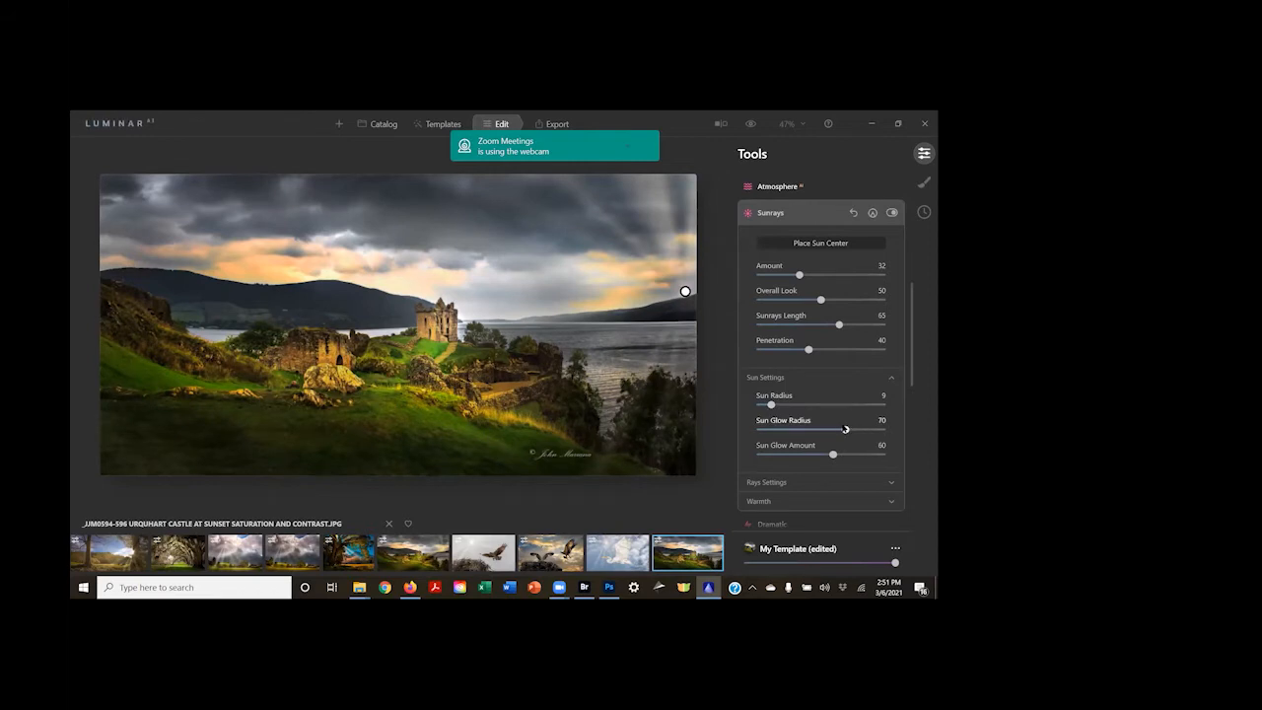
{"action": "left_click_drag", "start_coordinate": [812, 428], "coordinate": [780, 428]}
{"action": "scroll", "coordinate": [781, 427], "scroll_direction": "down", "scroll_amount": 1}
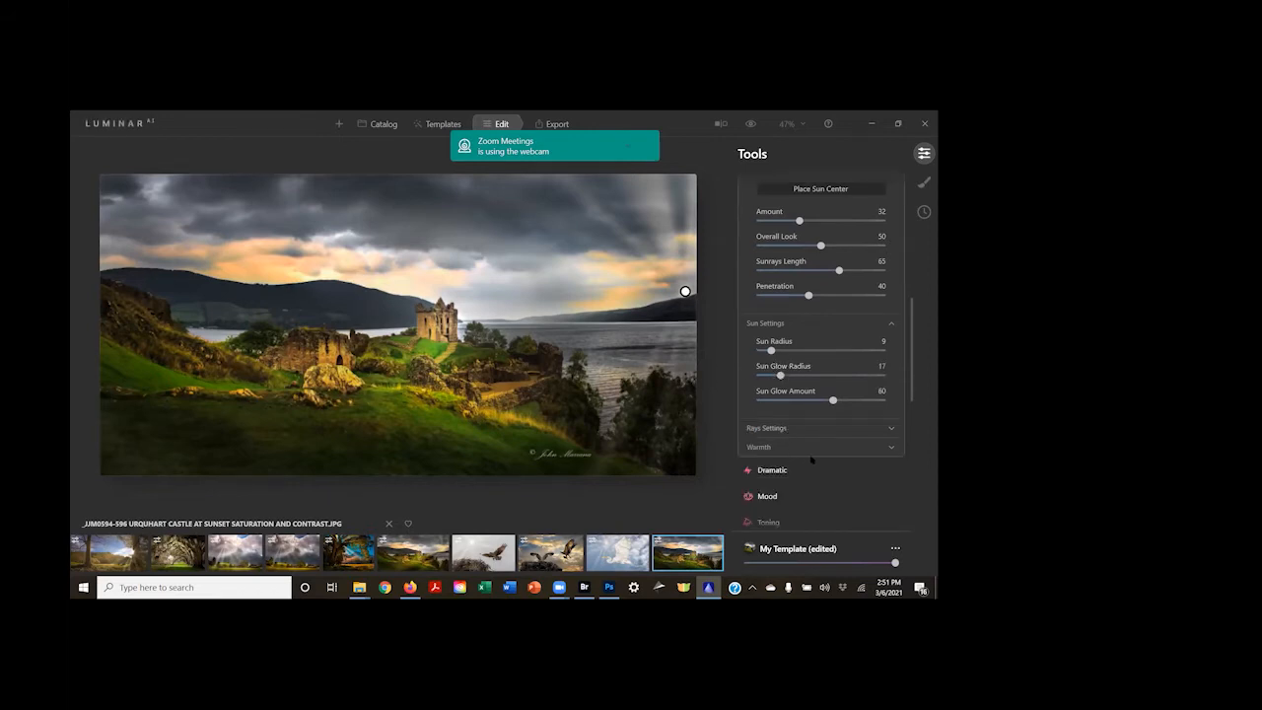
- Set the Number of Sunrays to 59 and raise both Sun Warmth and Sunrays Warmth
{"action": "left_click", "coordinate": [819, 427]}
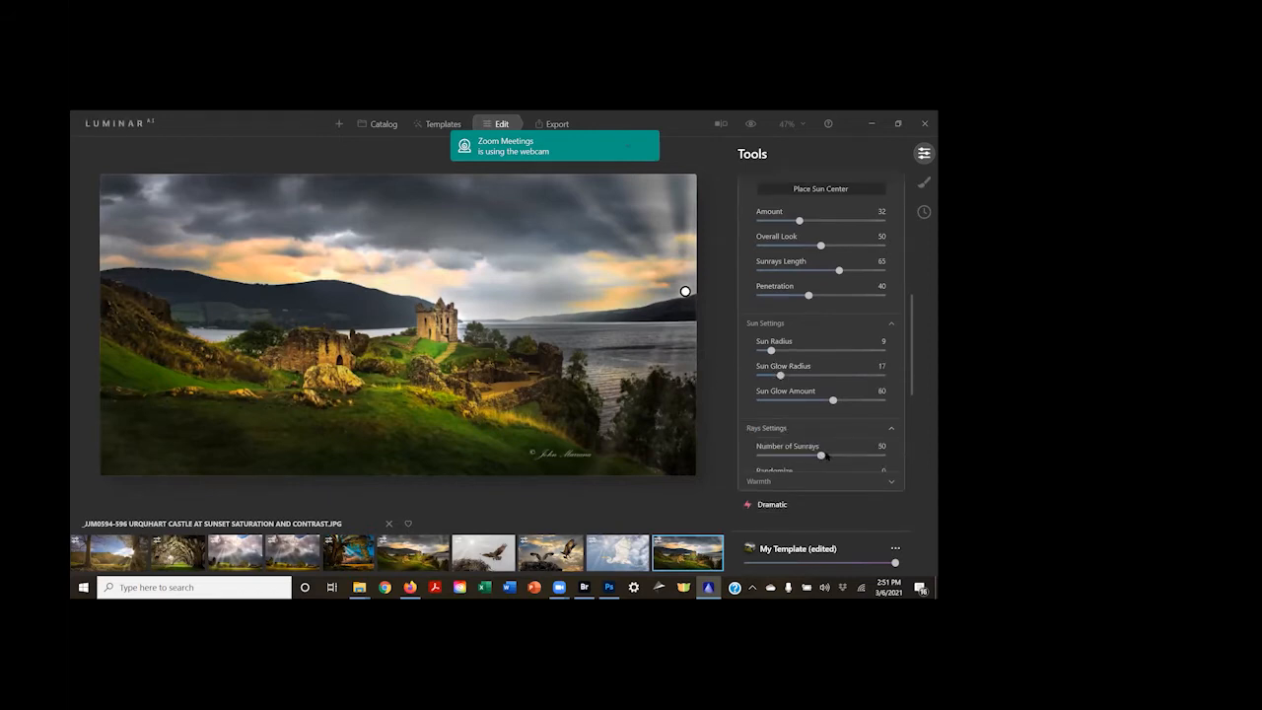
{"action": "left_click_drag", "start_coordinate": [821, 456], "coordinate": [829, 455]}
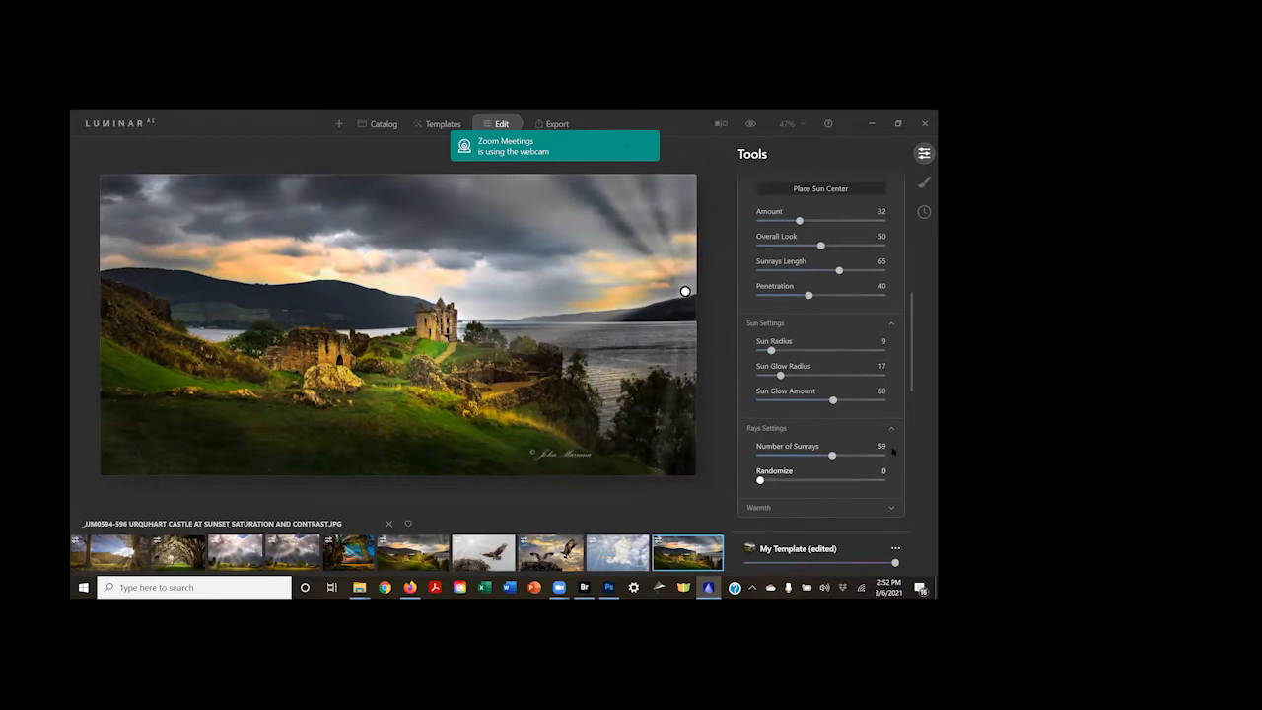
{"action": "scroll", "coordinate": [890, 451], "scroll_direction": "down", "scroll_amount": 1}
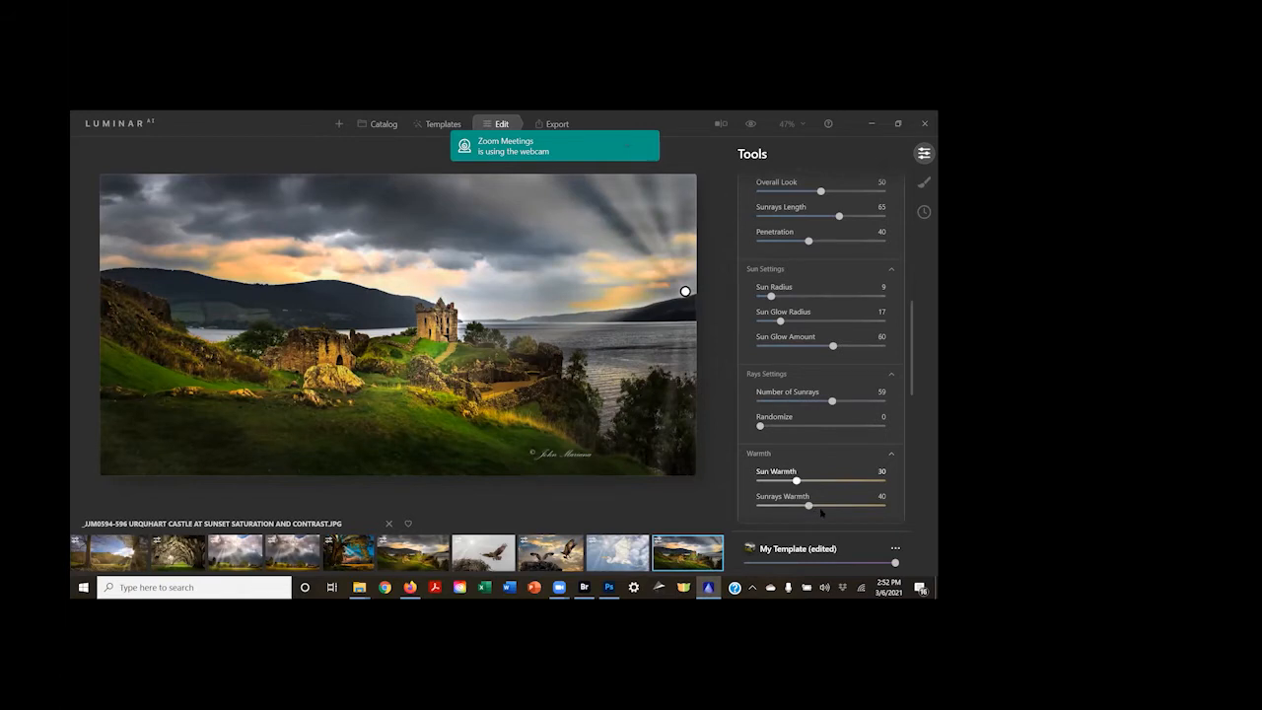
{"action": "left_click_drag", "start_coordinate": [796, 481], "coordinate": [814, 481]}
{"action": "left_click", "coordinate": [837, 506]}
- Set the sunrays' Penetration to 69
{"action": "scroll", "coordinate": [836, 319], "scroll_direction": "up", "scroll_amount": 1}
{"action": "scroll", "coordinate": [803, 286], "scroll_direction": "up", "scroll_amount": 2}
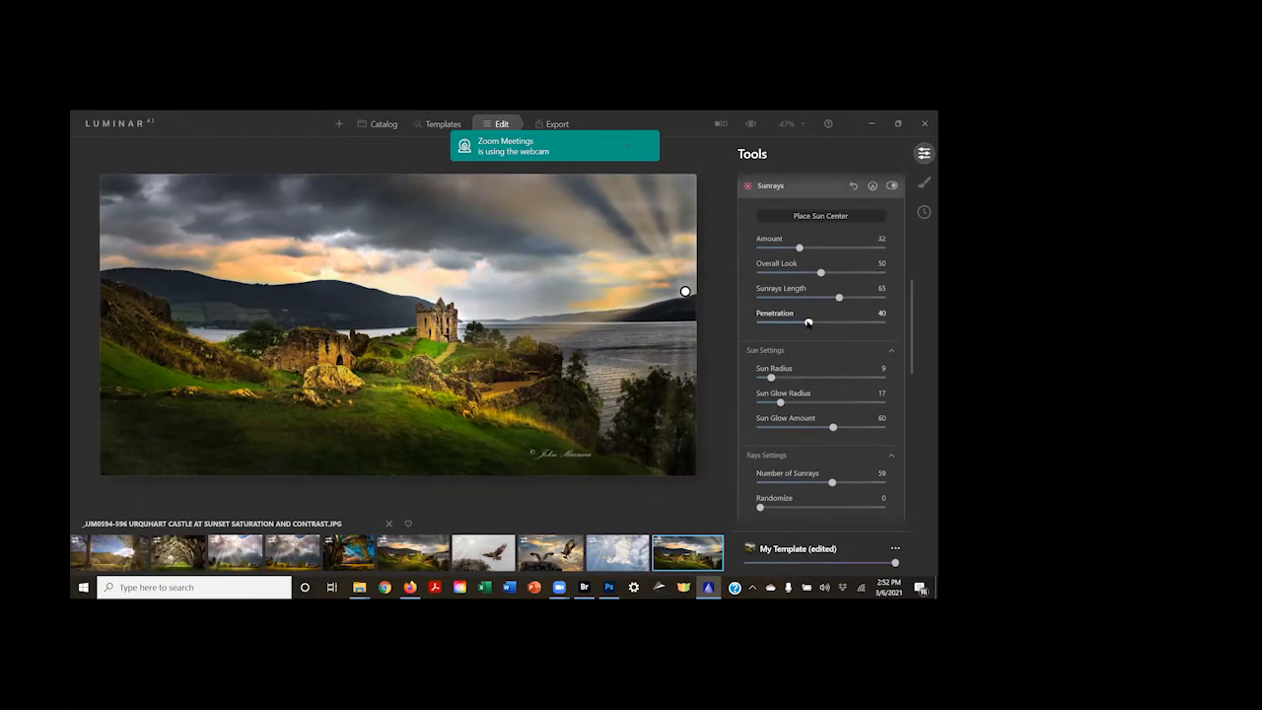
{"action": "left_click_drag", "start_coordinate": [810, 325], "coordinate": [844, 321]}
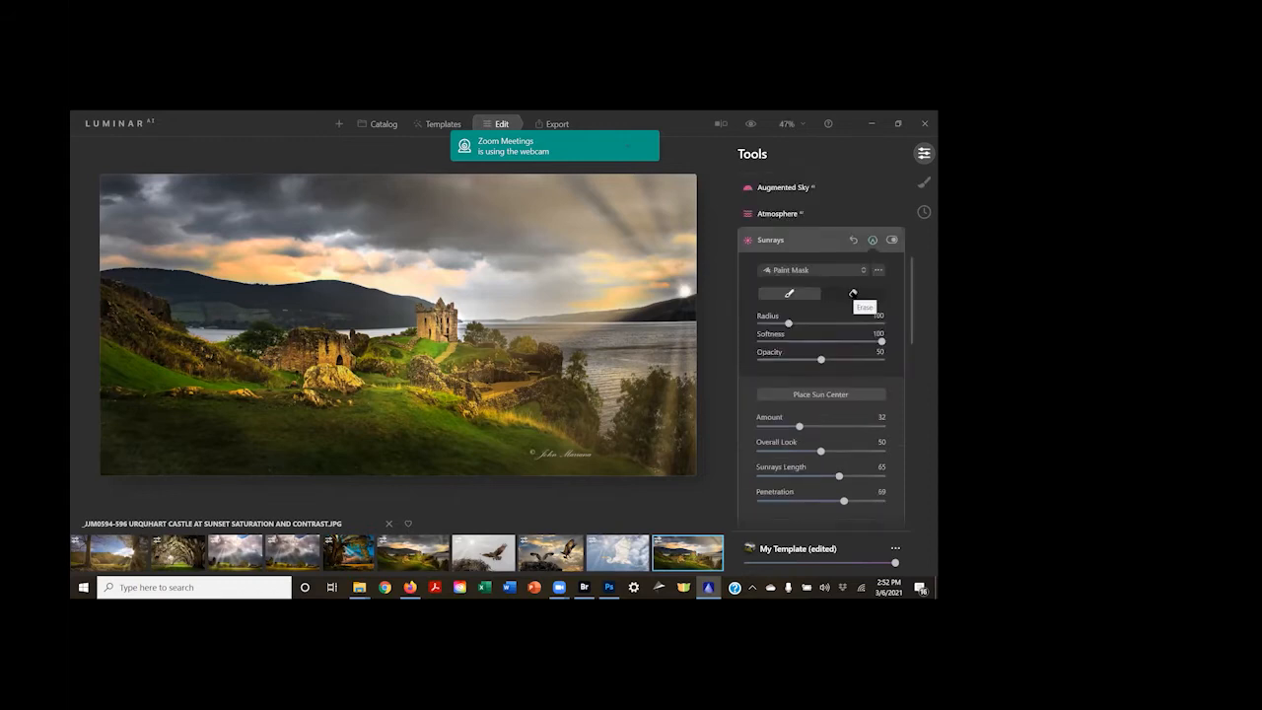
- Erase the Sunrays paint mask over the trees at the photo's lower right and the sky at its upper right
{"action": "left_click", "coordinate": [852, 293]}
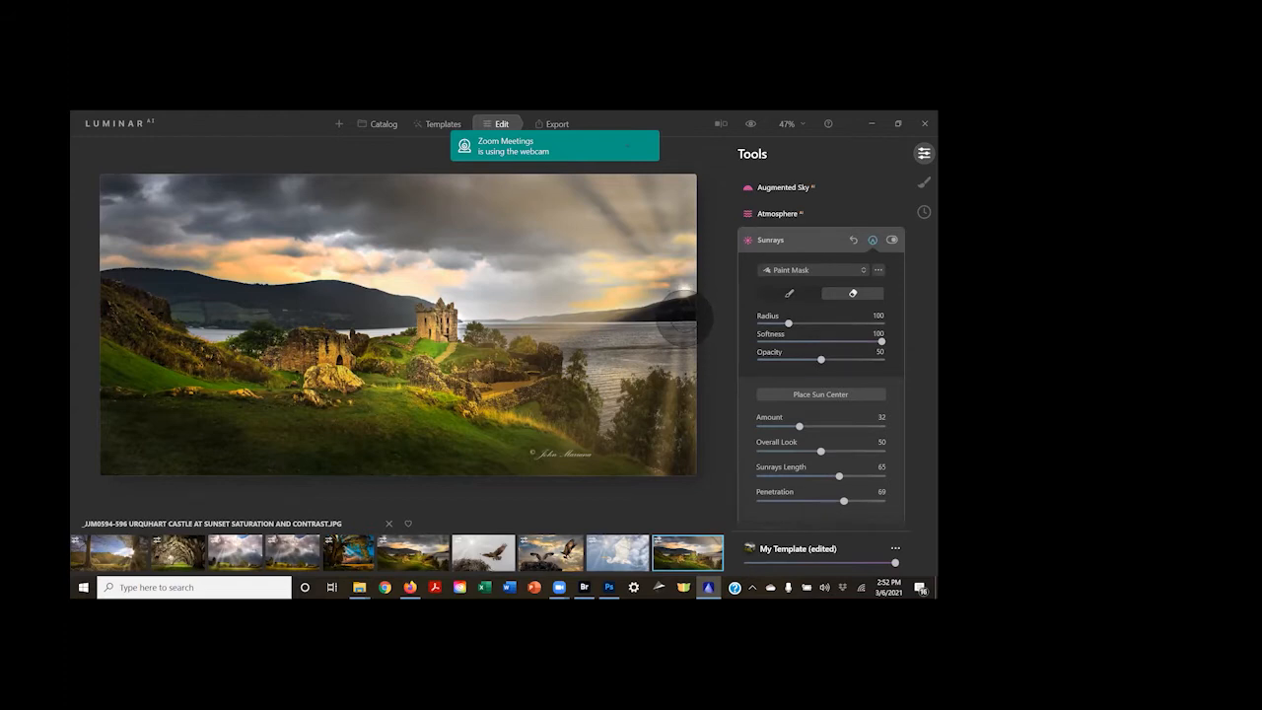
{"action": "mouse_move", "coordinate": [681, 315]}
{"action": "left_mouse_down"}
{"action": "mouse_move", "coordinate": [669, 406]}
{"action": "mouse_move", "coordinate": [636, 480]}
{"action": "mouse_move", "coordinate": [662, 383]}
{"action": "mouse_move", "coordinate": [668, 485]}
{"action": "mouse_move", "coordinate": [697, 392]}
{"action": "mouse_move", "coordinate": [695, 363]}
{"action": "mouse_move", "coordinate": [634, 477]}
{"action": "mouse_move", "coordinate": [679, 364]}
{"action": "mouse_move", "coordinate": [661, 450]}
{"action": "mouse_move", "coordinate": [687, 415]}
{"action": "mouse_move", "coordinate": [670, 393]}
{"action": "mouse_move", "coordinate": [681, 345]}
{"action": "mouse_move", "coordinate": [645, 490]}
{"action": "mouse_move", "coordinate": [690, 332]}
{"action": "mouse_move", "coordinate": [670, 459]}
{"action": "mouse_move", "coordinate": [690, 411]}
{"action": "left_mouse_up"}
{"action": "mouse_move", "coordinate": [646, 212]}
{"action": "left_mouse_down"}
{"action": "mouse_move", "coordinate": [618, 231]}
{"action": "mouse_move", "coordinate": [652, 220]}
{"action": "left_mouse_up"}
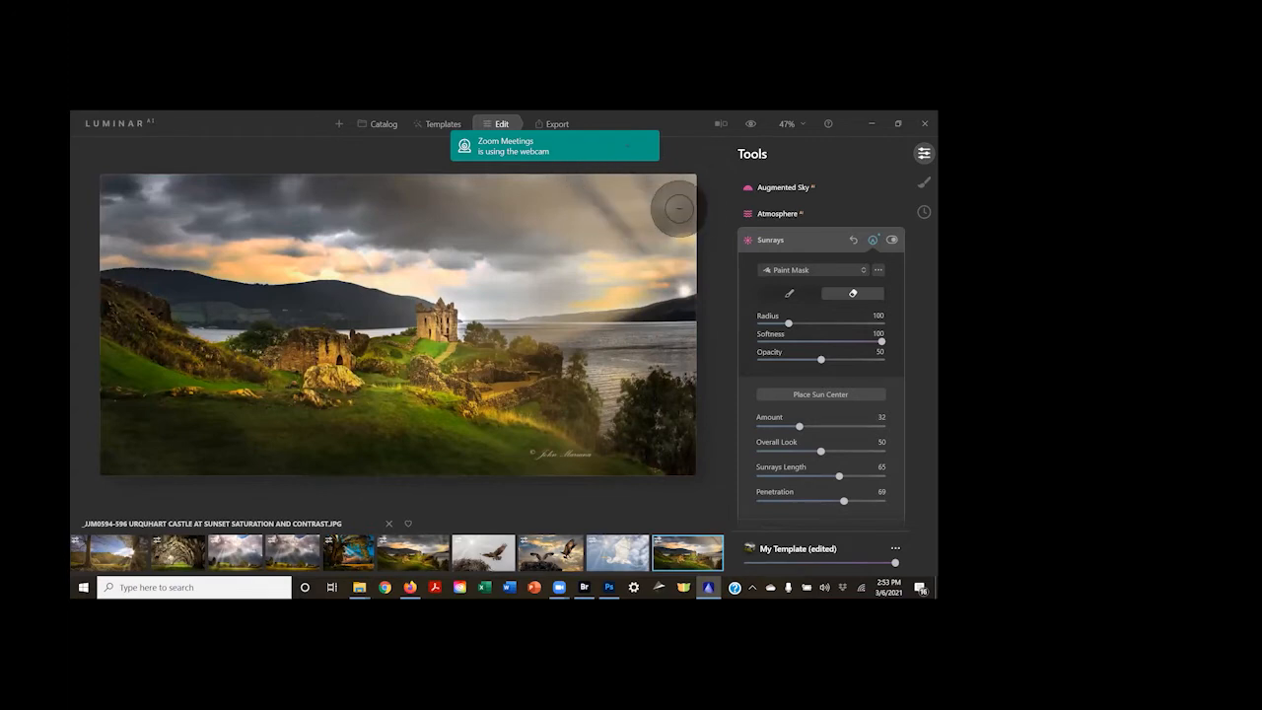
{"action": "mouse_move", "coordinate": [679, 207]}
{"action": "left_mouse_down"}
{"action": "mouse_move", "coordinate": [589, 179]}
{"action": "mouse_move", "coordinate": [684, 225]}
{"action": "mouse_move", "coordinate": [658, 215]}
{"action": "mouse_move", "coordinate": [724, 215]}
{"action": "mouse_move", "coordinate": [679, 224]}
{"action": "mouse_move", "coordinate": [594, 183]}
{"action": "mouse_move", "coordinate": [632, 224]}
{"action": "mouse_move", "coordinate": [589, 192]}
{"action": "mouse_move", "coordinate": [663, 193]}
{"action": "mouse_move", "coordinate": [601, 256]}
{"action": "mouse_move", "coordinate": [603, 242]}
{"action": "mouse_move", "coordinate": [534, 197]}
{"action": "mouse_move", "coordinate": [532, 211]}
{"action": "mouse_move", "coordinate": [583, 229]}
{"action": "mouse_move", "coordinate": [499, 198]}
{"action": "mouse_move", "coordinate": [524, 185]}
{"action": "mouse_move", "coordinate": [784, 419]}
{"action": "left_mouse_up"}
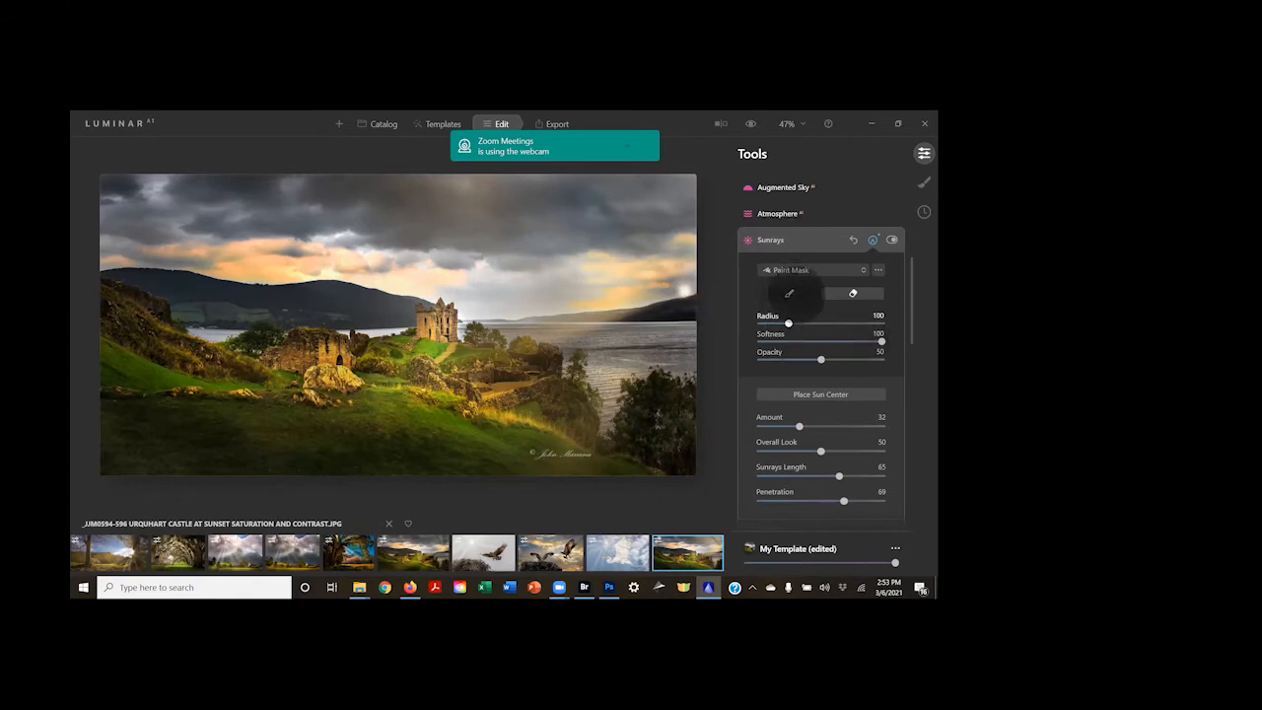
- Move the sun center outward onto the photo's right edge at the height of the distant hills
{"action": "left_click", "coordinate": [821, 394]}
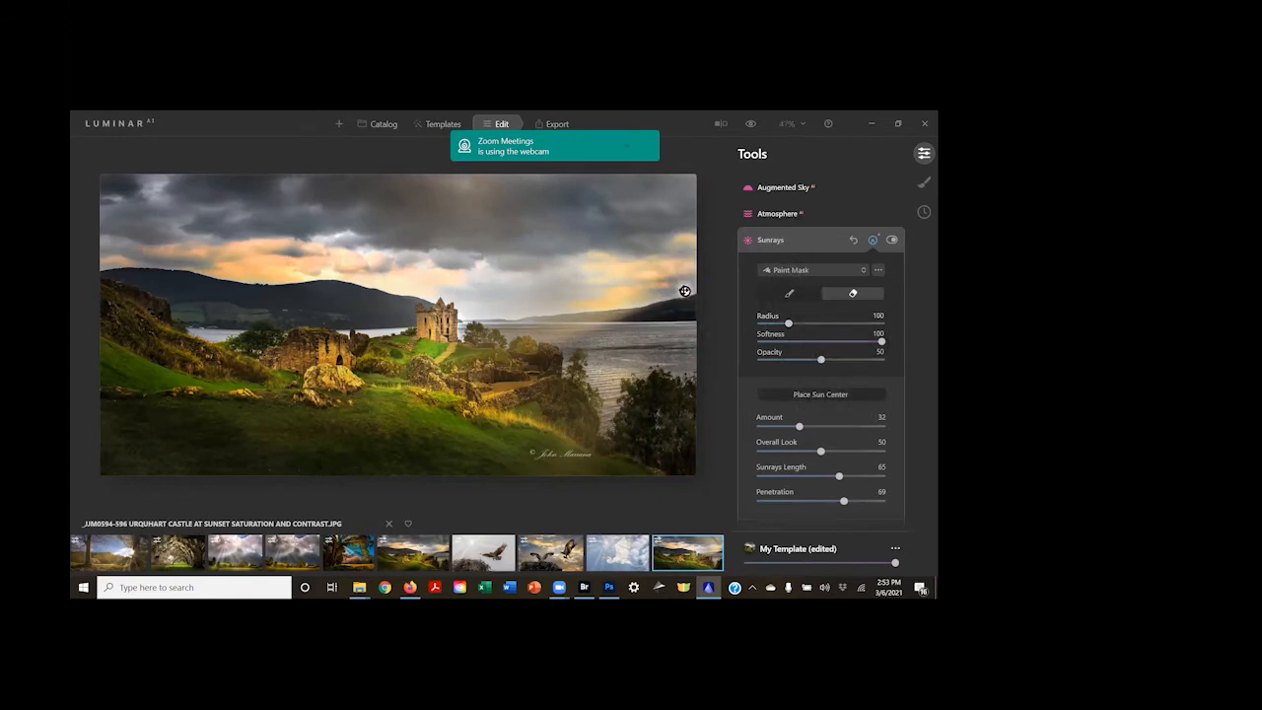
{"action": "left_click_drag", "start_coordinate": [685, 290], "coordinate": [692, 282]}
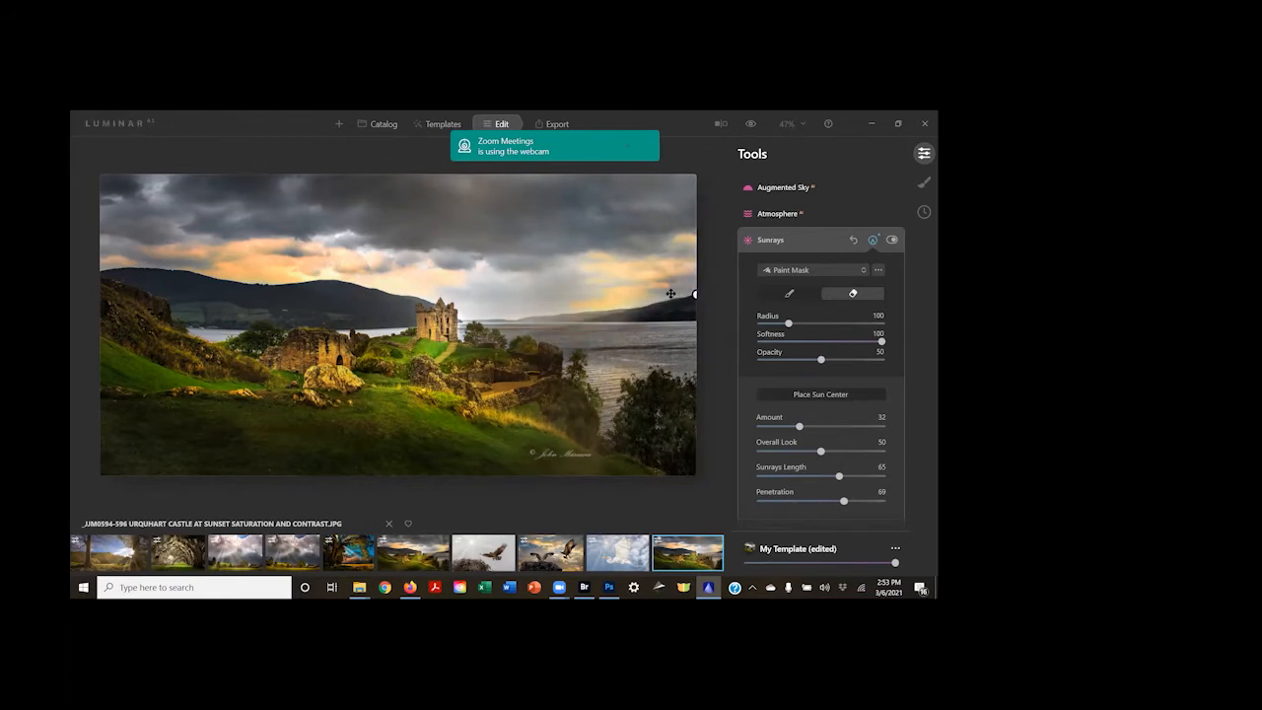
- Reposition the sun center just inside the photo's right edge at the distant hills and set the Sunrays Amount to 42
{"action": "left_click", "coordinate": [671, 294]}
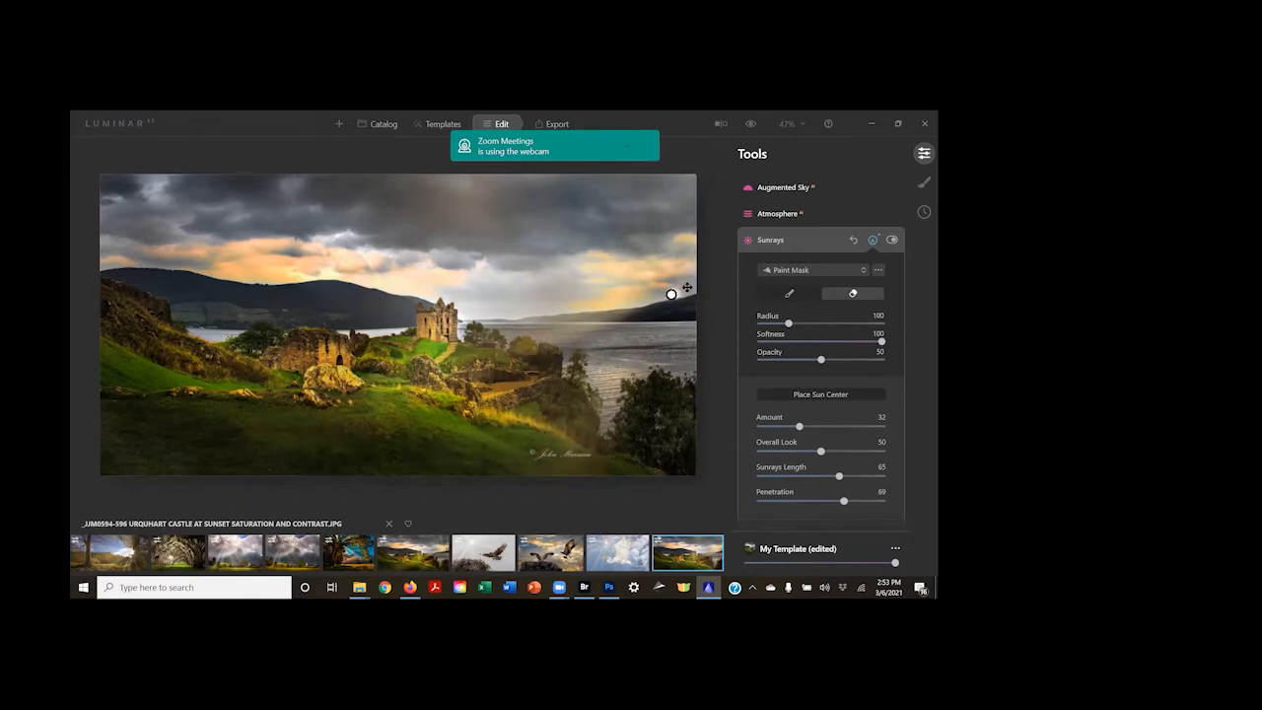
{"action": "left_click", "coordinate": [687, 287]}
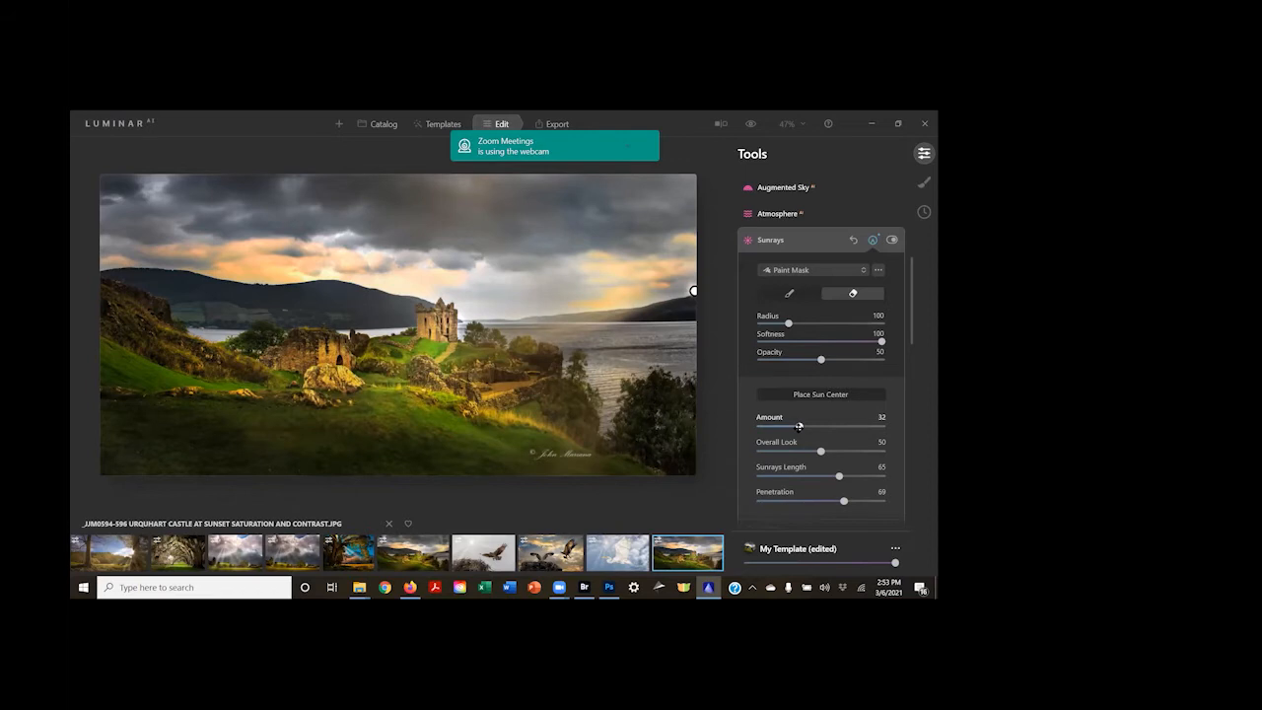
{"action": "left_click_drag", "start_coordinate": [799, 425], "coordinate": [811, 426]}
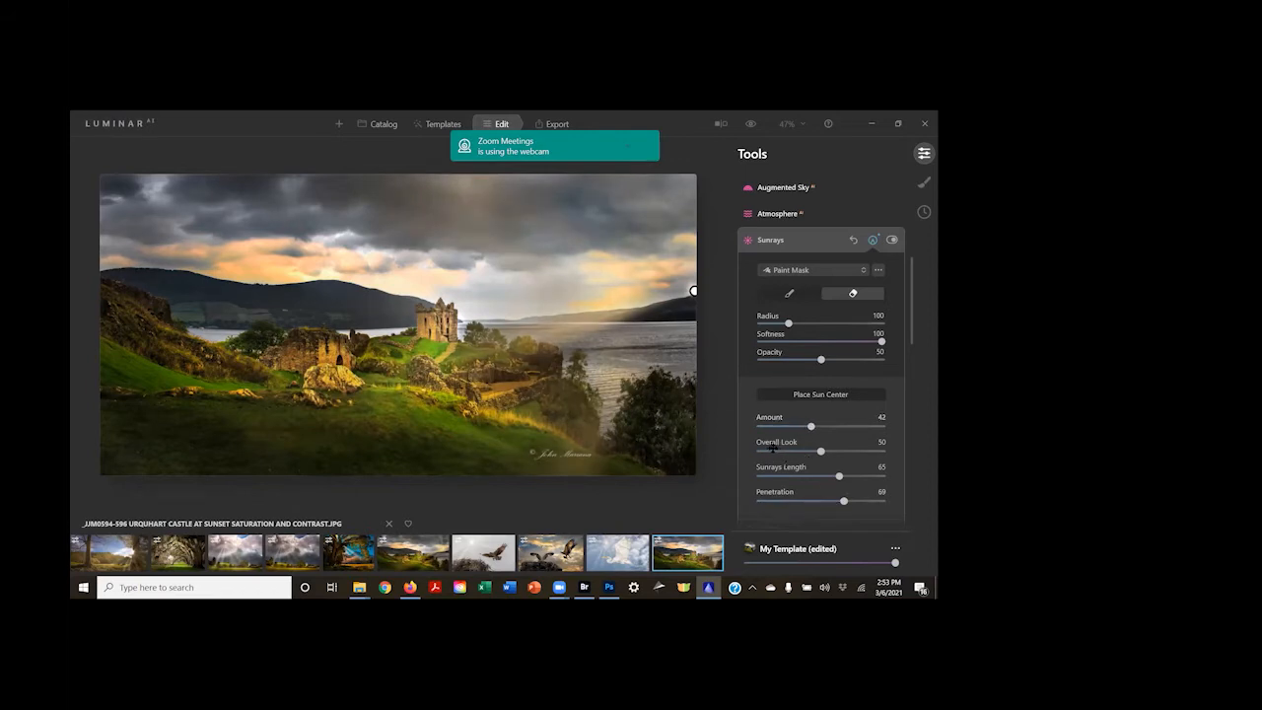
- Set the Sun Radius of the sunrays to 4
{"action": "scroll", "coordinate": [773, 447], "scroll_direction": "down", "scroll_amount": 2}
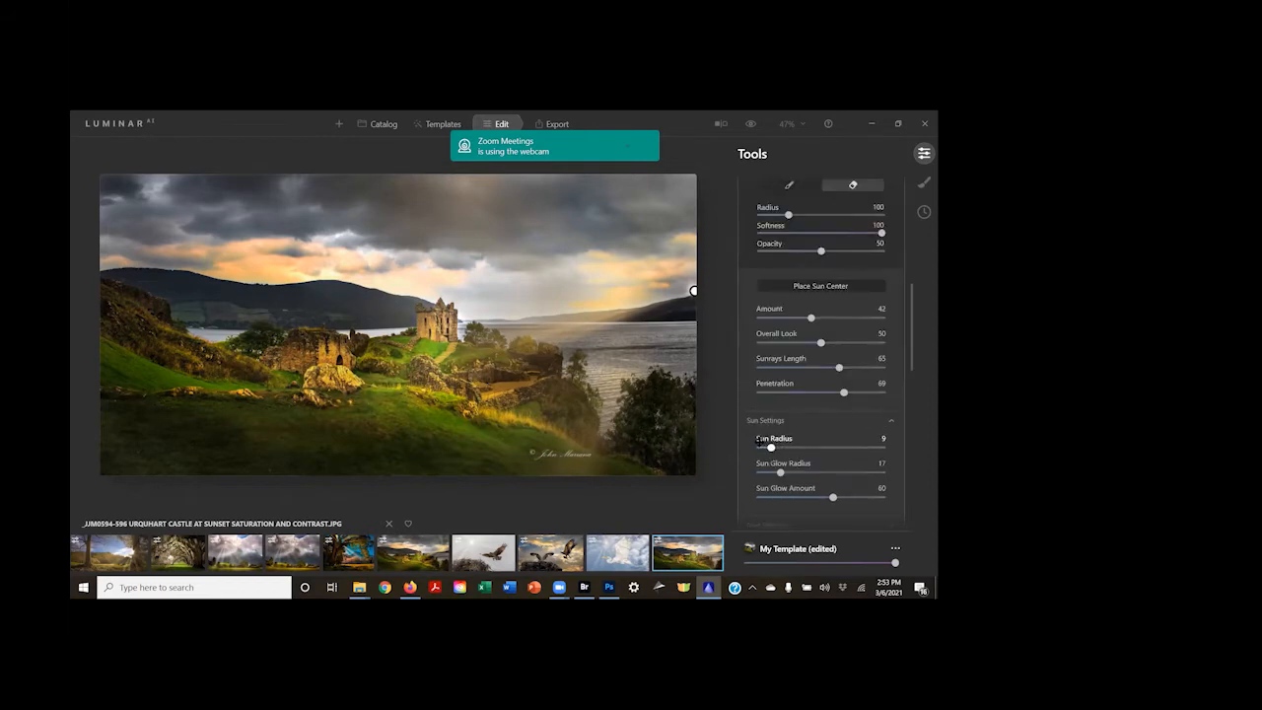
{"action": "left_click_drag", "start_coordinate": [758, 442], "coordinate": [764, 439]}
{"action": "left_click_drag", "start_coordinate": [762, 444], "coordinate": [758, 444]}
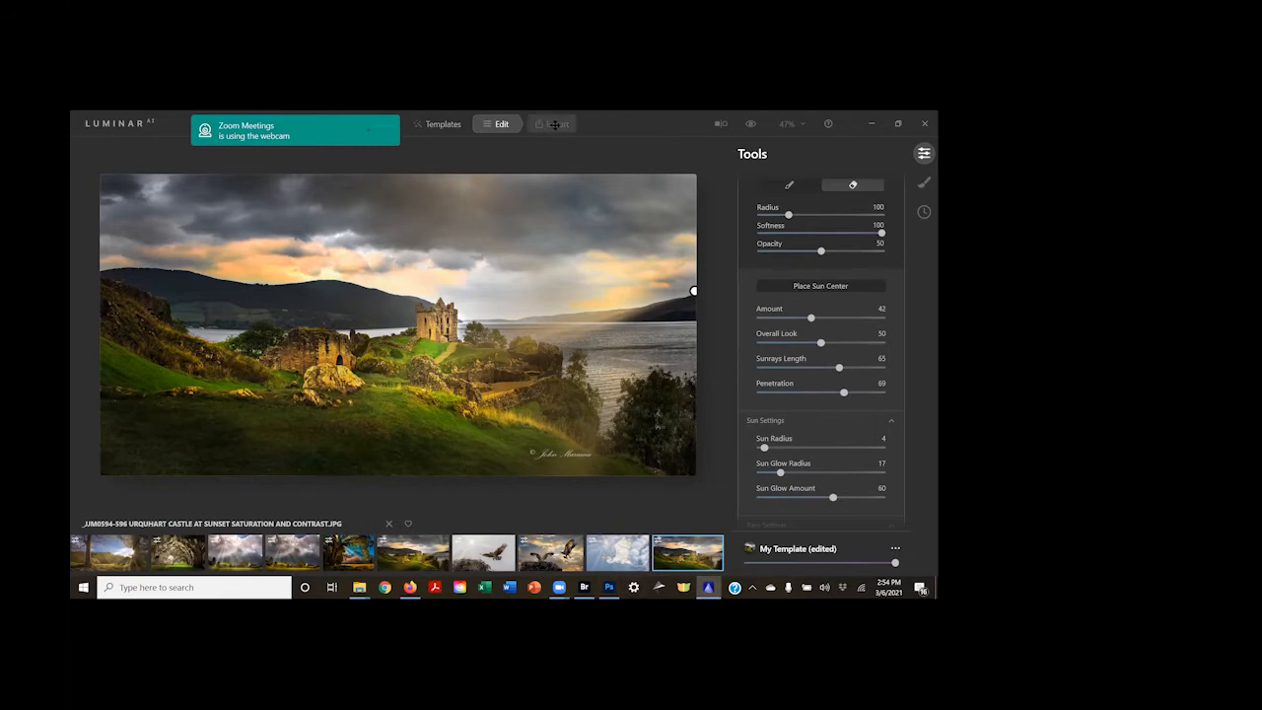
- Check the export destinations for the photo, and collapse the Sunrays settings back in the editing tools
{"action": "left_click", "coordinate": [555, 123]}
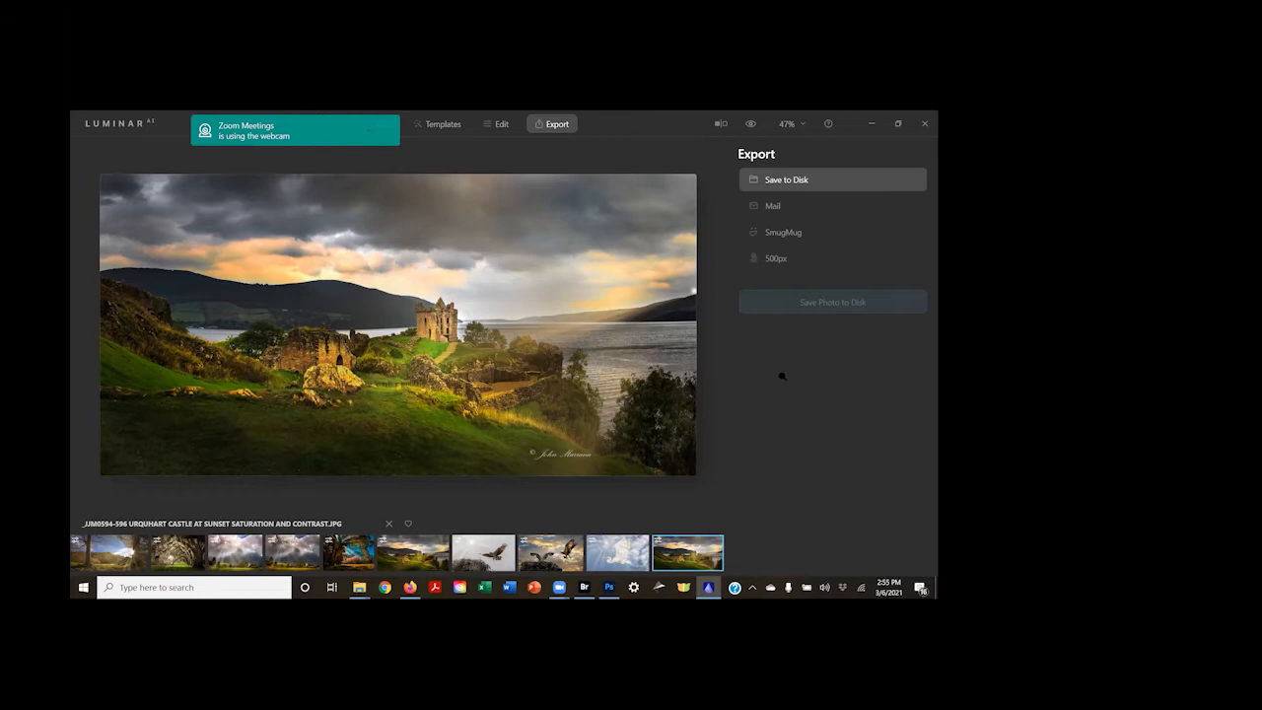
{"action": "left_click", "coordinate": [498, 124]}
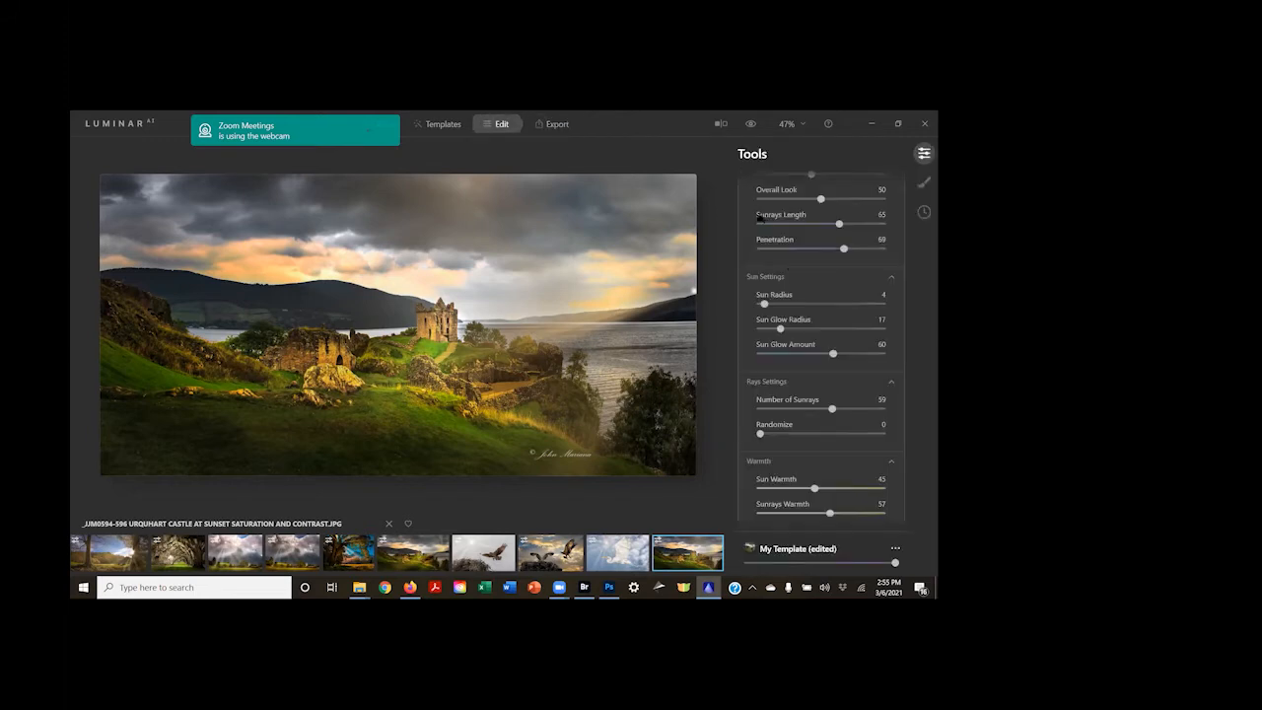
{"action": "scroll", "coordinate": [765, 233], "scroll_direction": "up", "scroll_amount": 2}
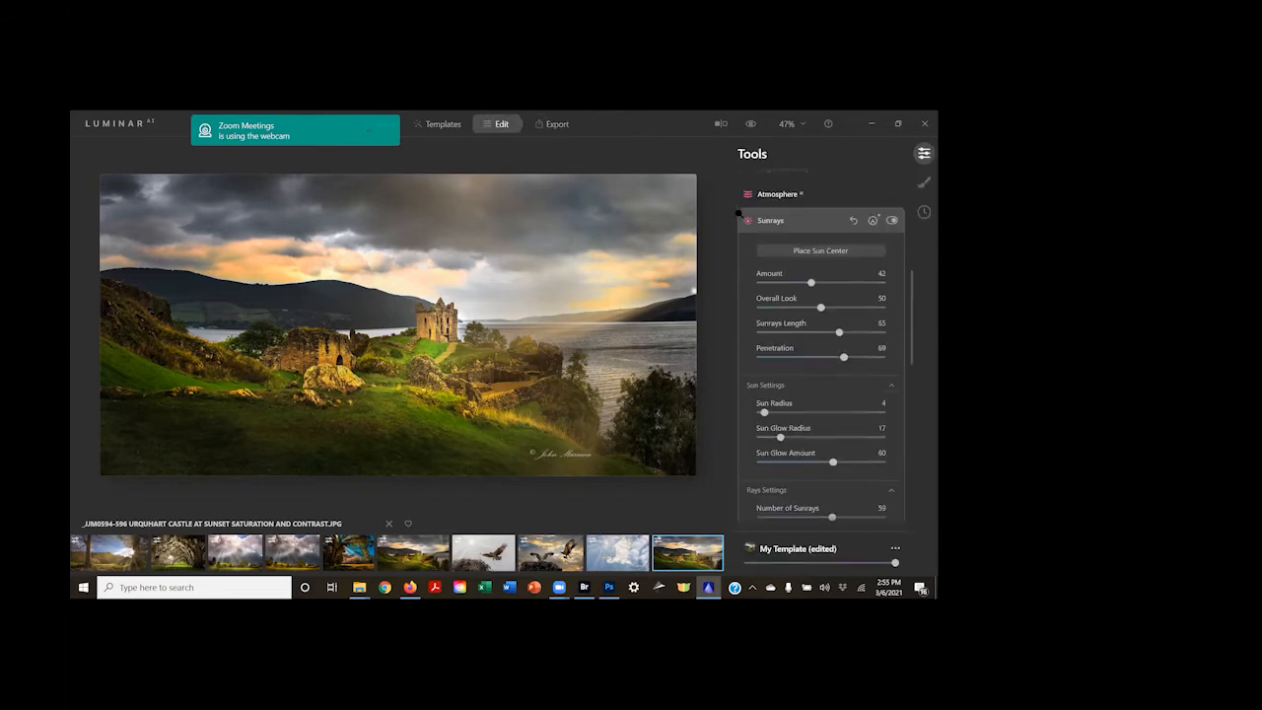
{"action": "left_click", "coordinate": [750, 221]}
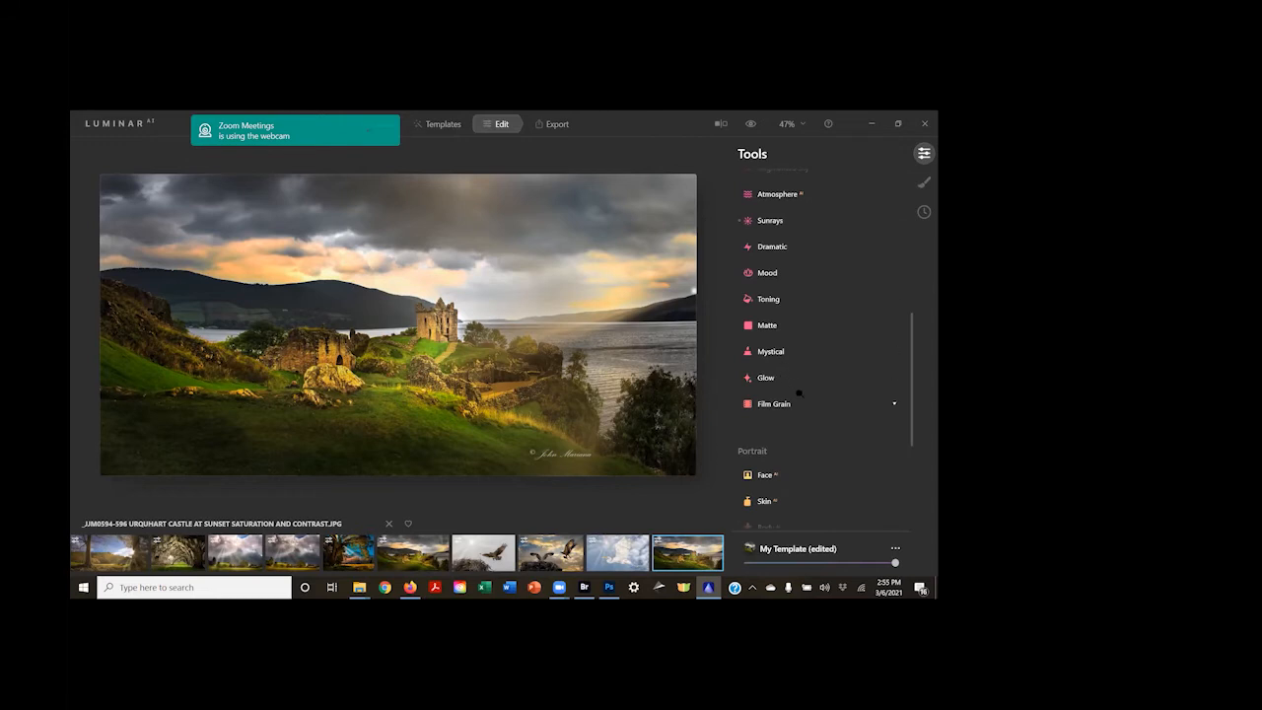
{"action": "scroll", "coordinate": [803, 355], "scroll_direction": "up", "scroll_amount": 4}
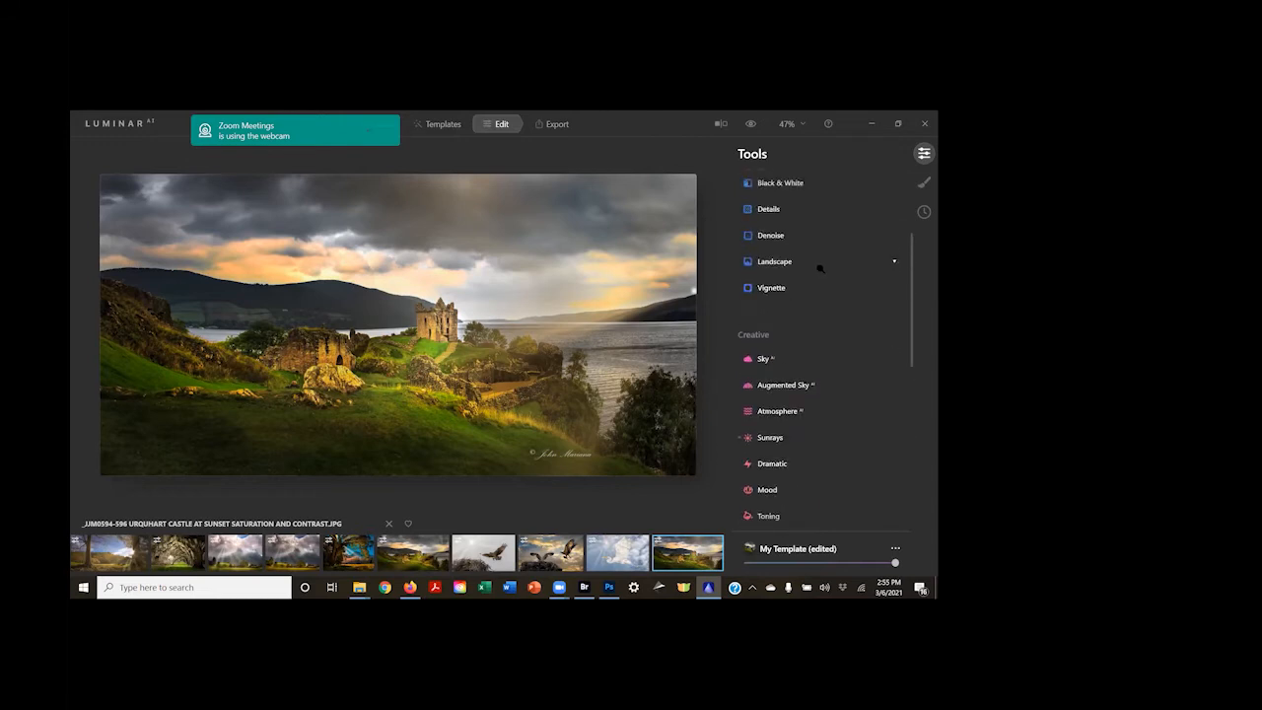
{"action": "scroll", "coordinate": [819, 262], "scroll_direction": "up", "scroll_amount": 1}
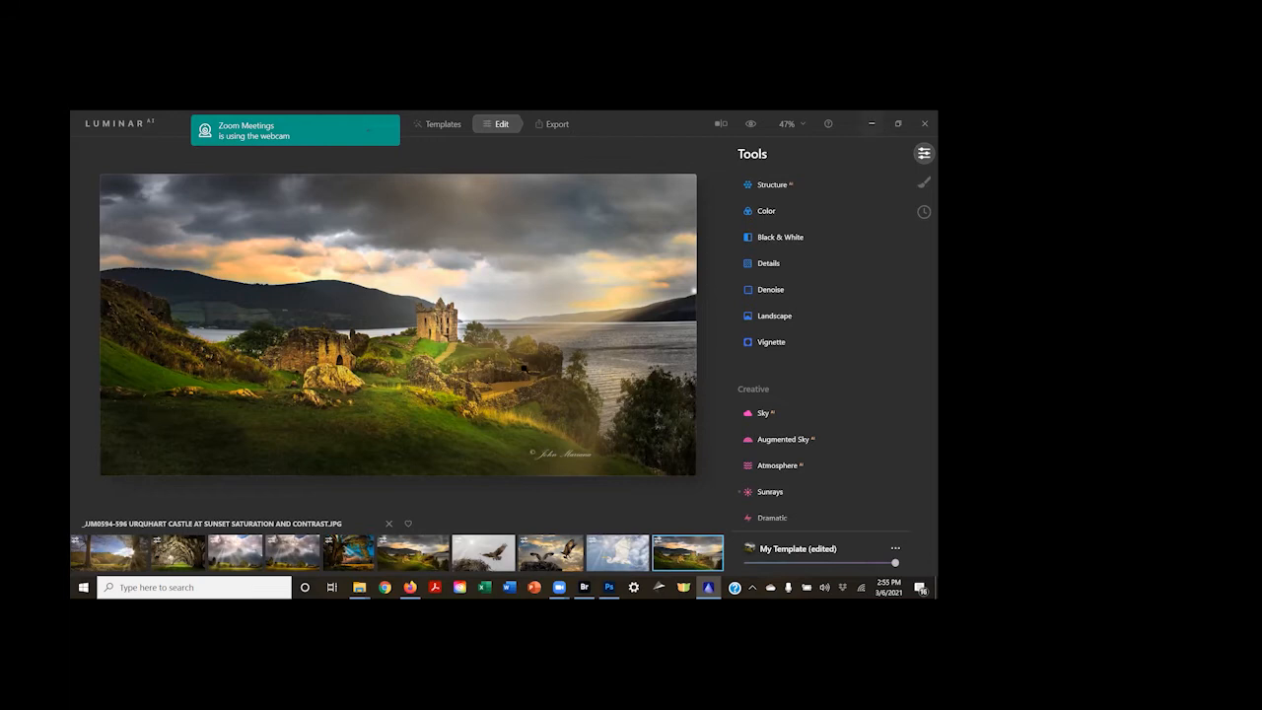
- Switch to Adobe Bridge and preview the lighthouse photo aDSC01523 Original.jpg from the Luminar Images folder
{"action": "key", "text": "alt+Tab"}
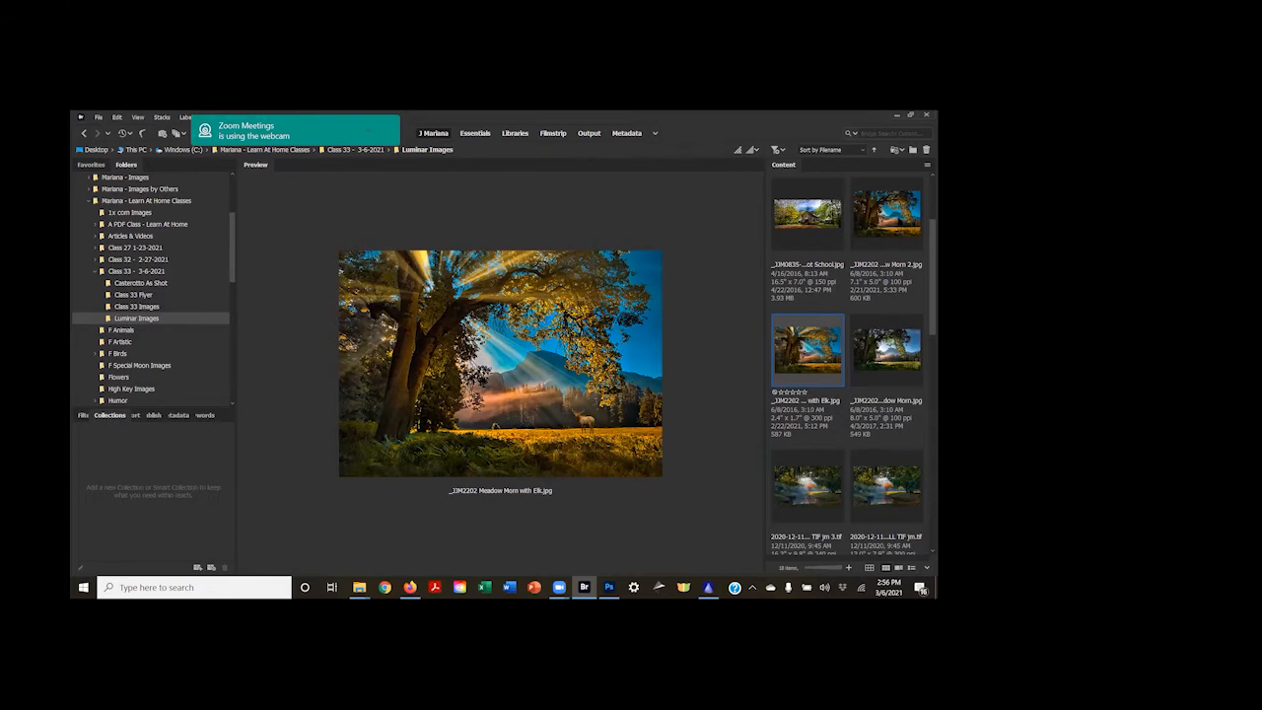
{"action": "scroll", "coordinate": [847, 365], "scroll_direction": "down", "scroll_amount": 1}
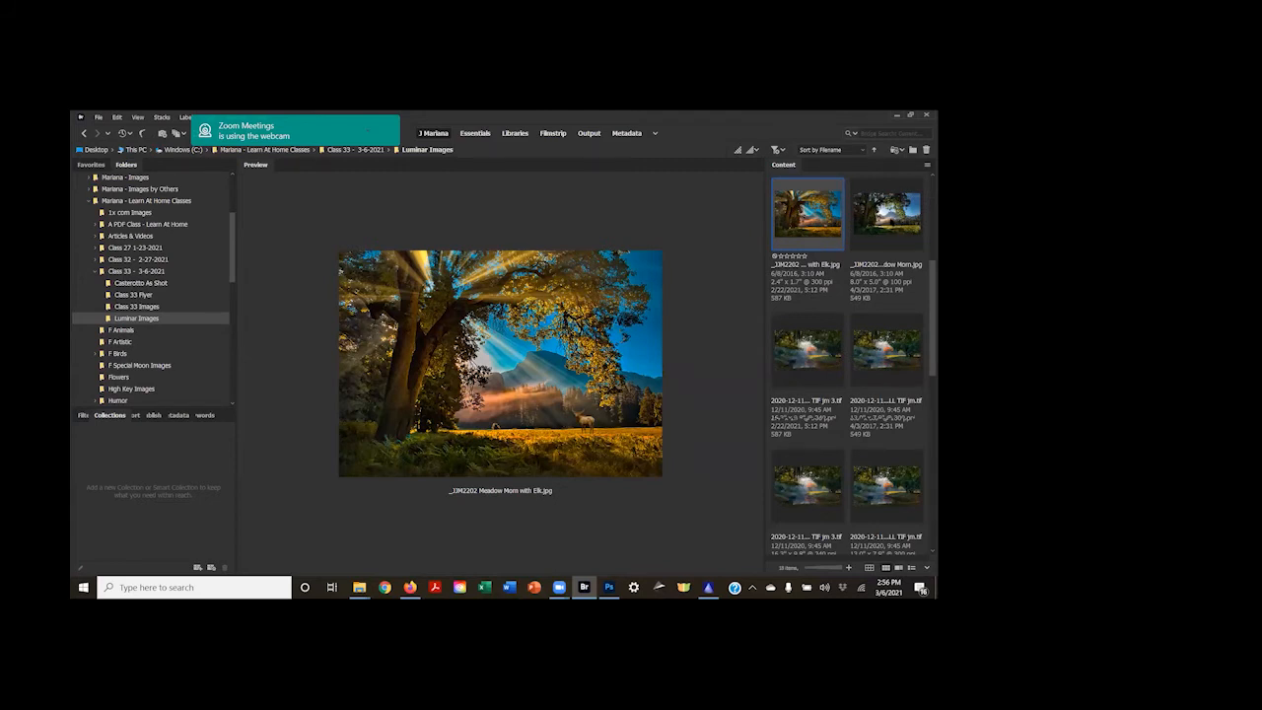
{"action": "scroll", "coordinate": [890, 223], "scroll_direction": "down", "scroll_amount": 3}
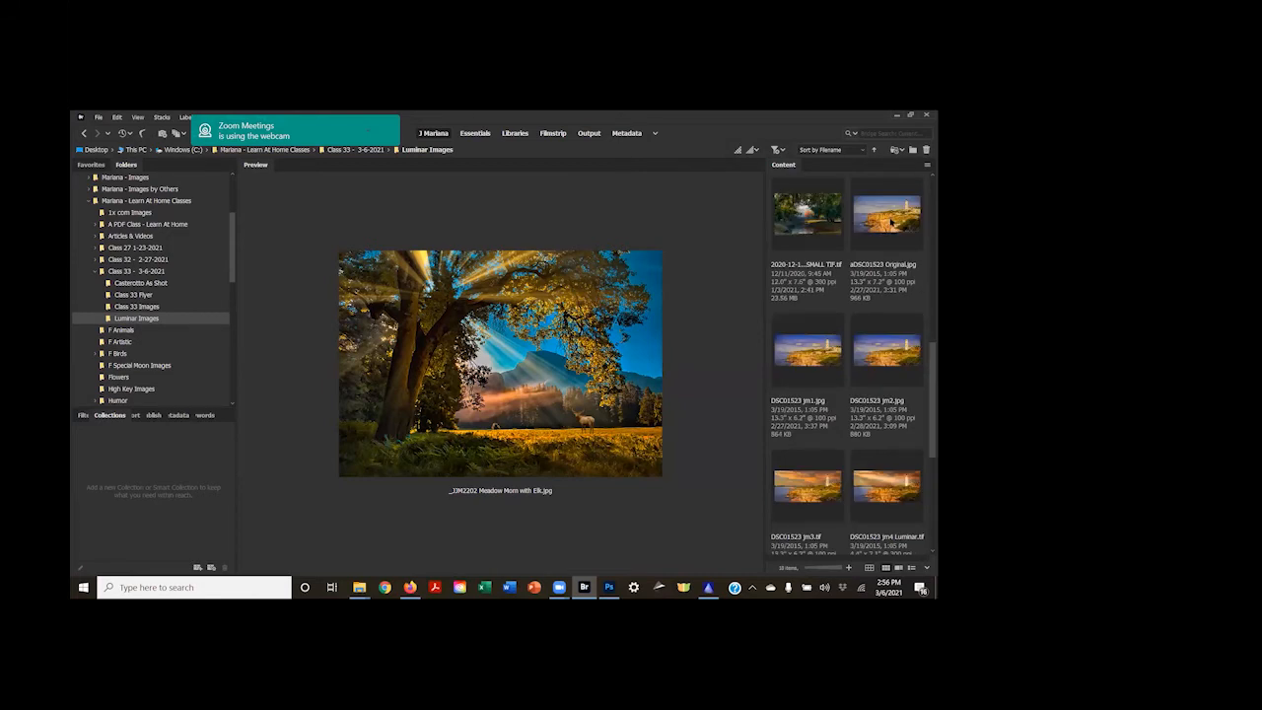
{"action": "left_click", "coordinate": [890, 223]}
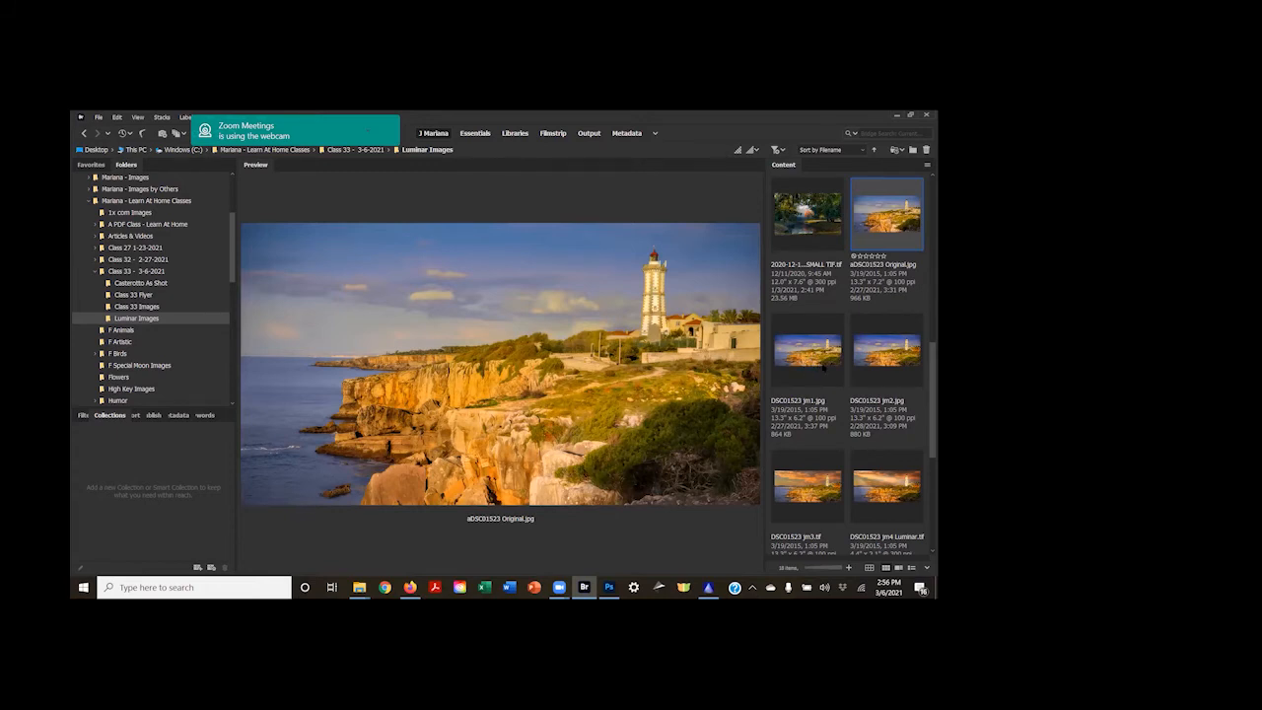
- Compare the lighthouse versions DSC01523 jm1.jpg and DSC01523 jm2.jpg by alternating their previews
{"action": "left_click", "coordinate": [823, 367]}
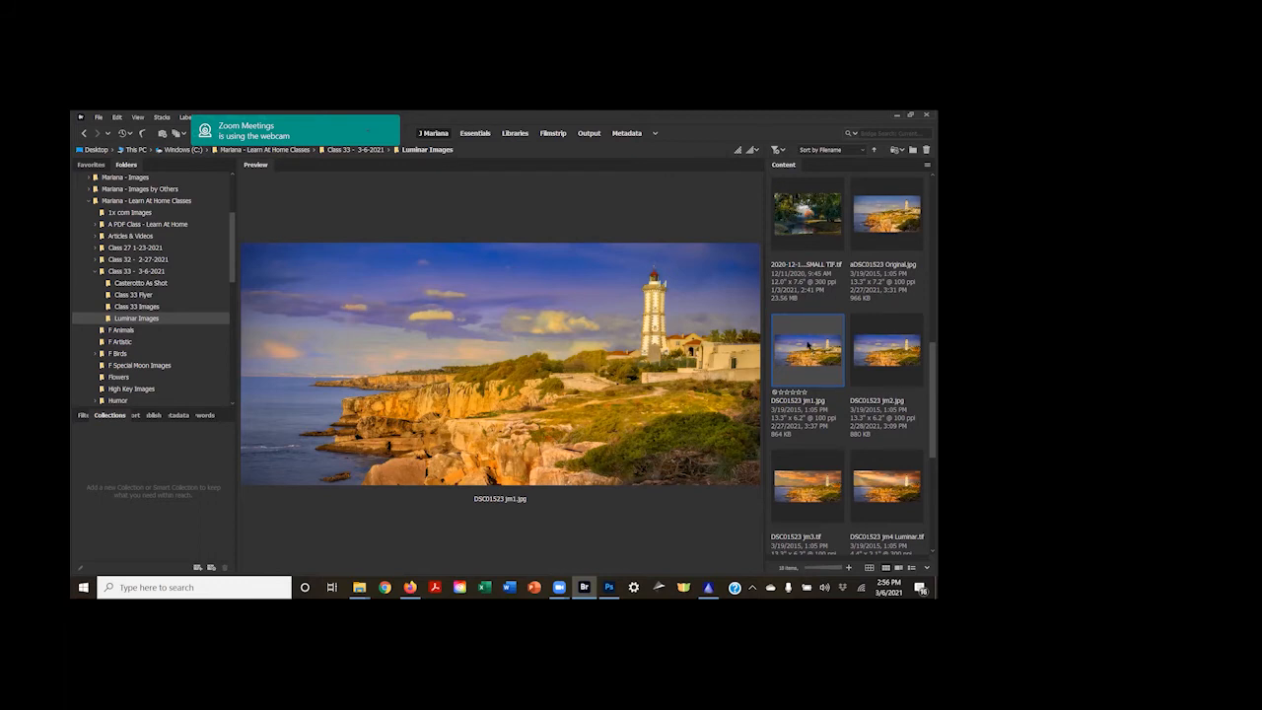
{"action": "key", "text": "Right"}
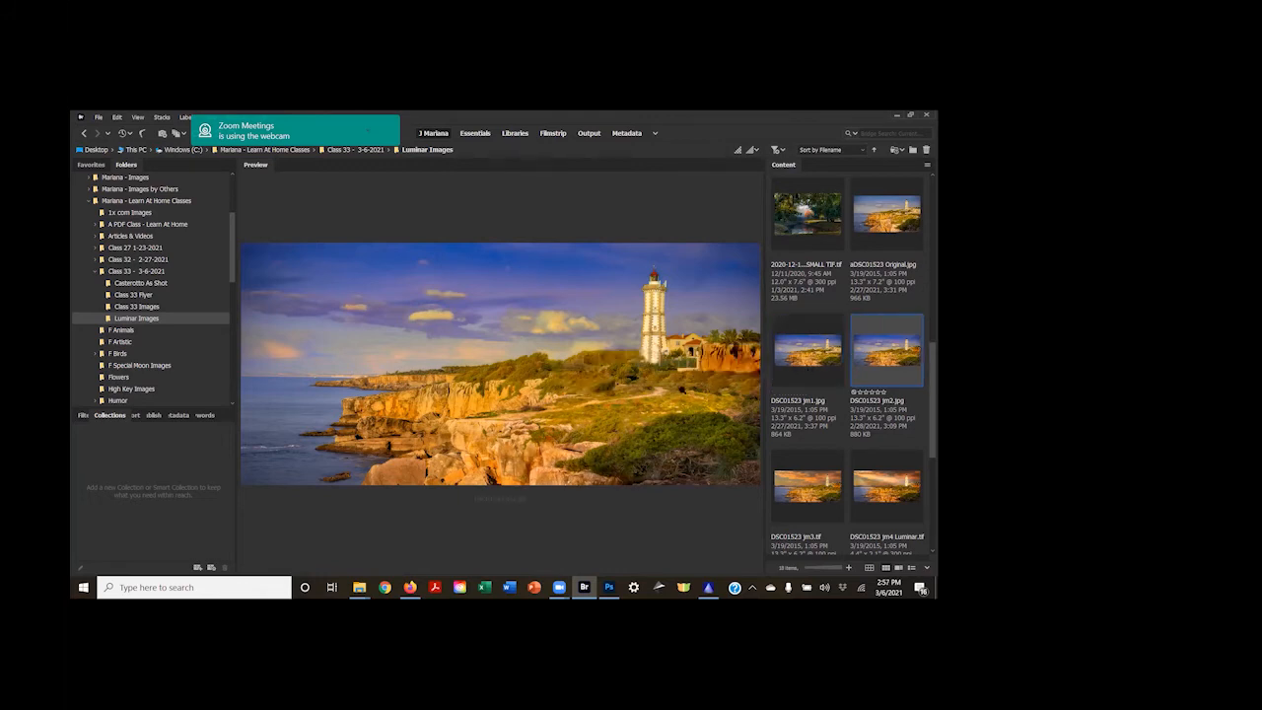
{"action": "key", "text": "Left"}
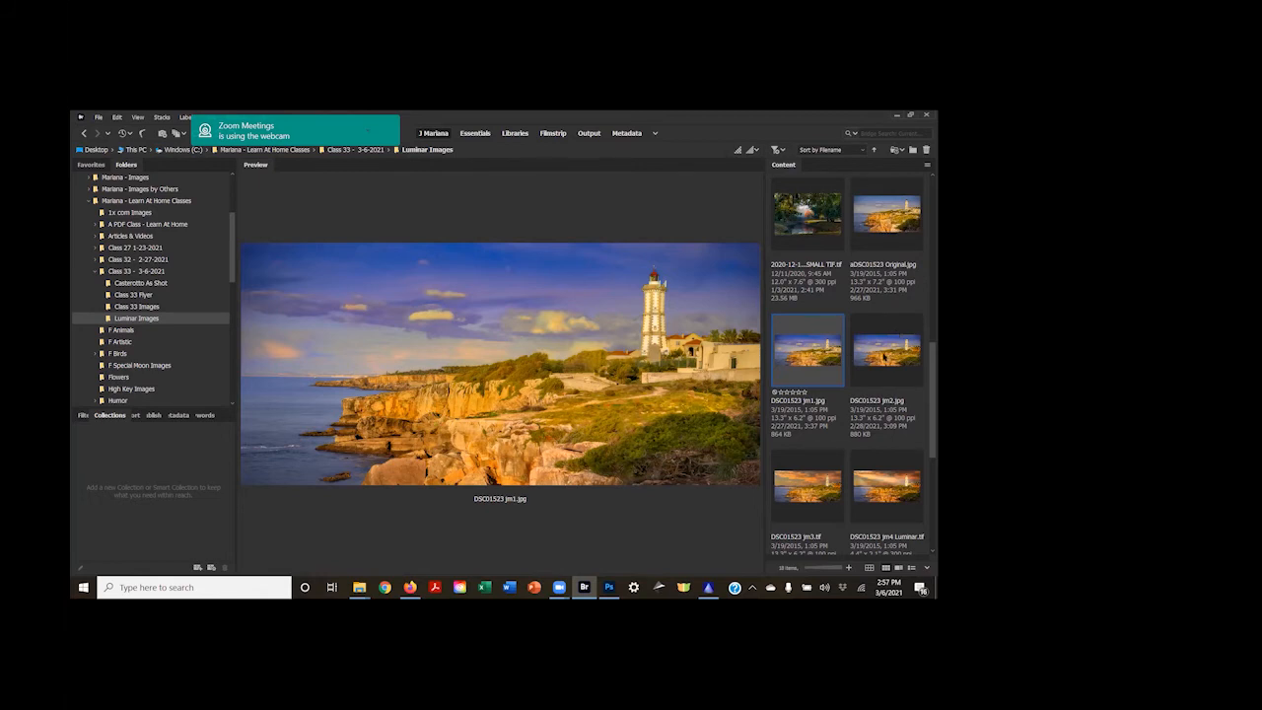
{"action": "left_click", "coordinate": [880, 360]}
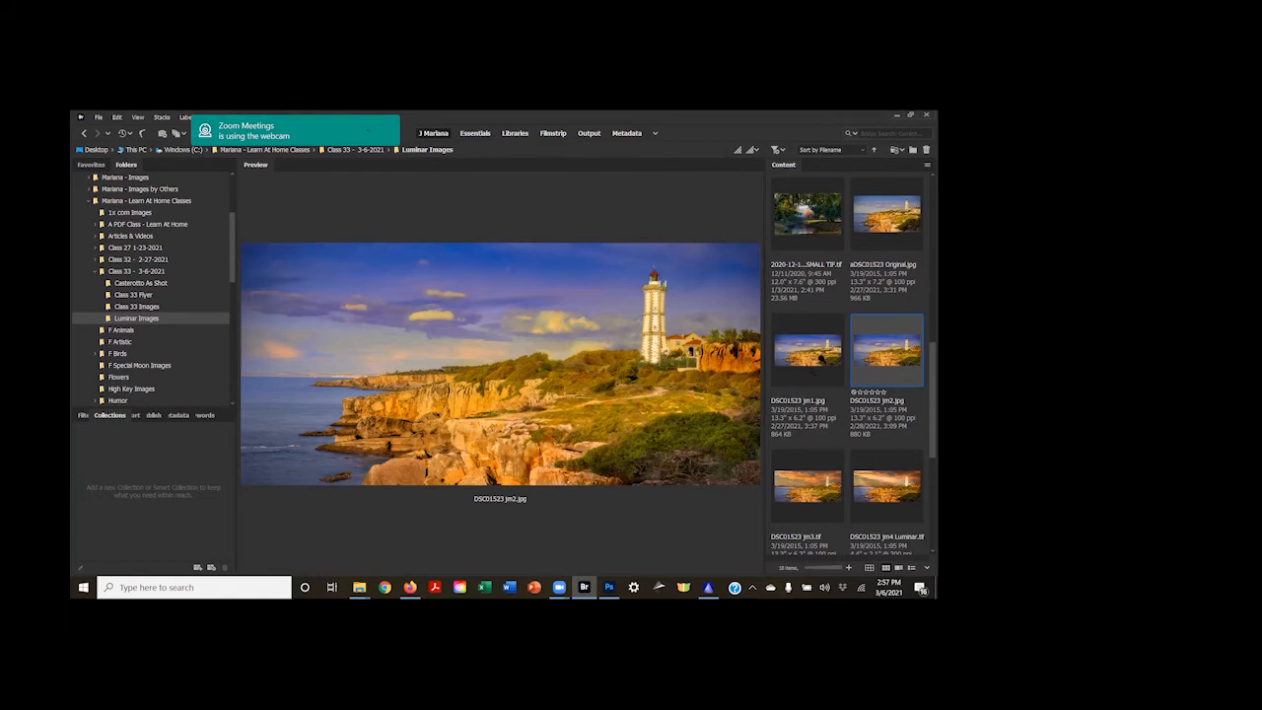
{"action": "left_click", "coordinate": [819, 359]}
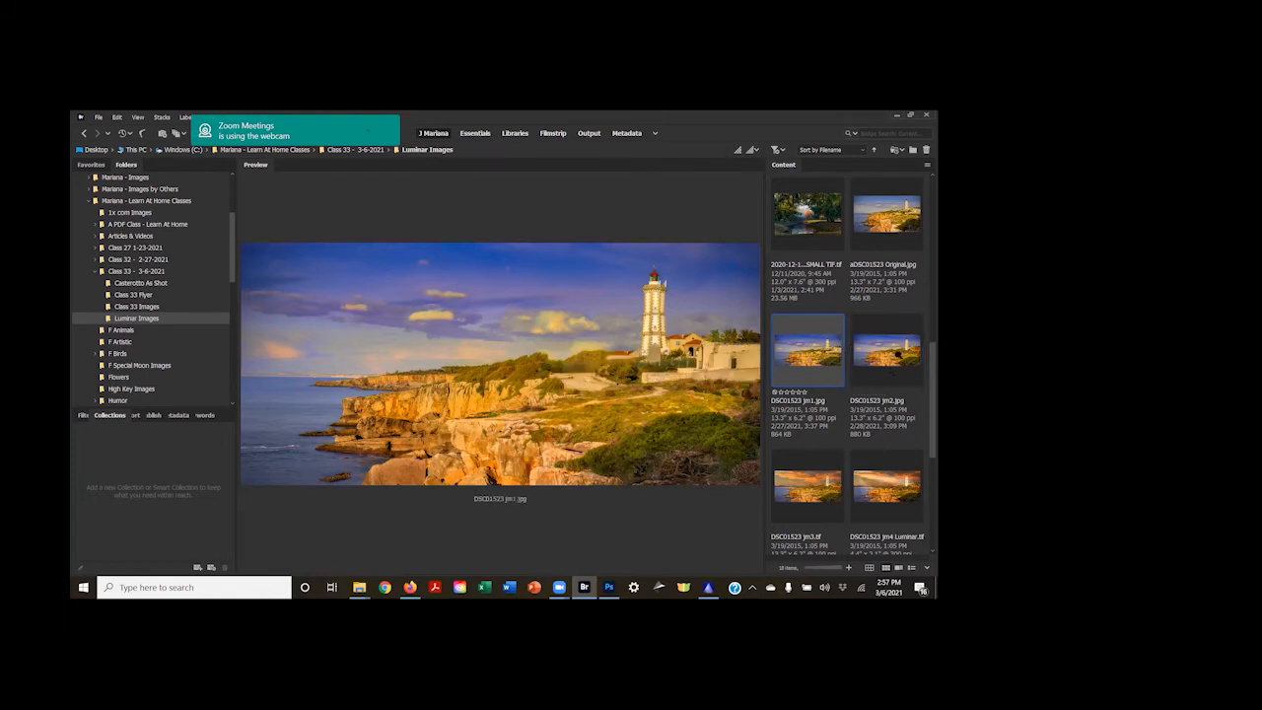
{"action": "key", "text": "Right"}
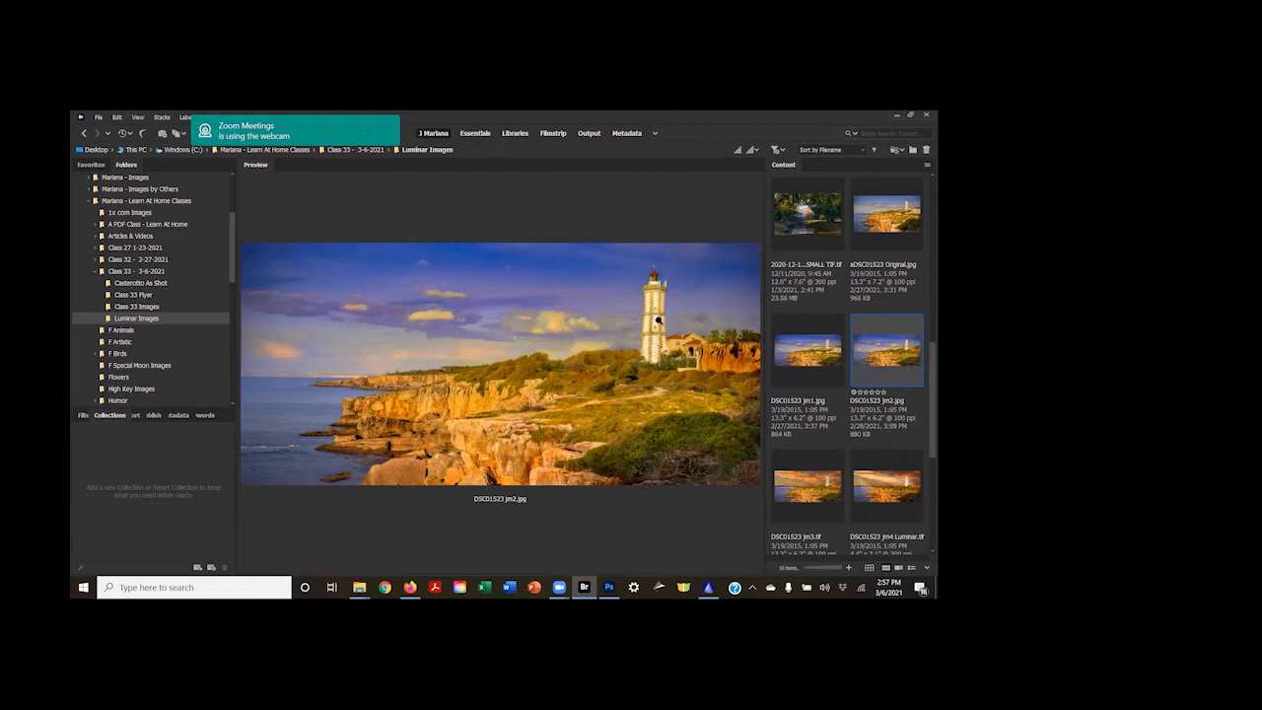
- Preview the replaced-sky version DSC01523 jm3.tif, followed by DSC01523 jm4 Luminar.tif
{"action": "scroll", "coordinate": [860, 362], "scroll_direction": "down", "scroll_amount": 2}
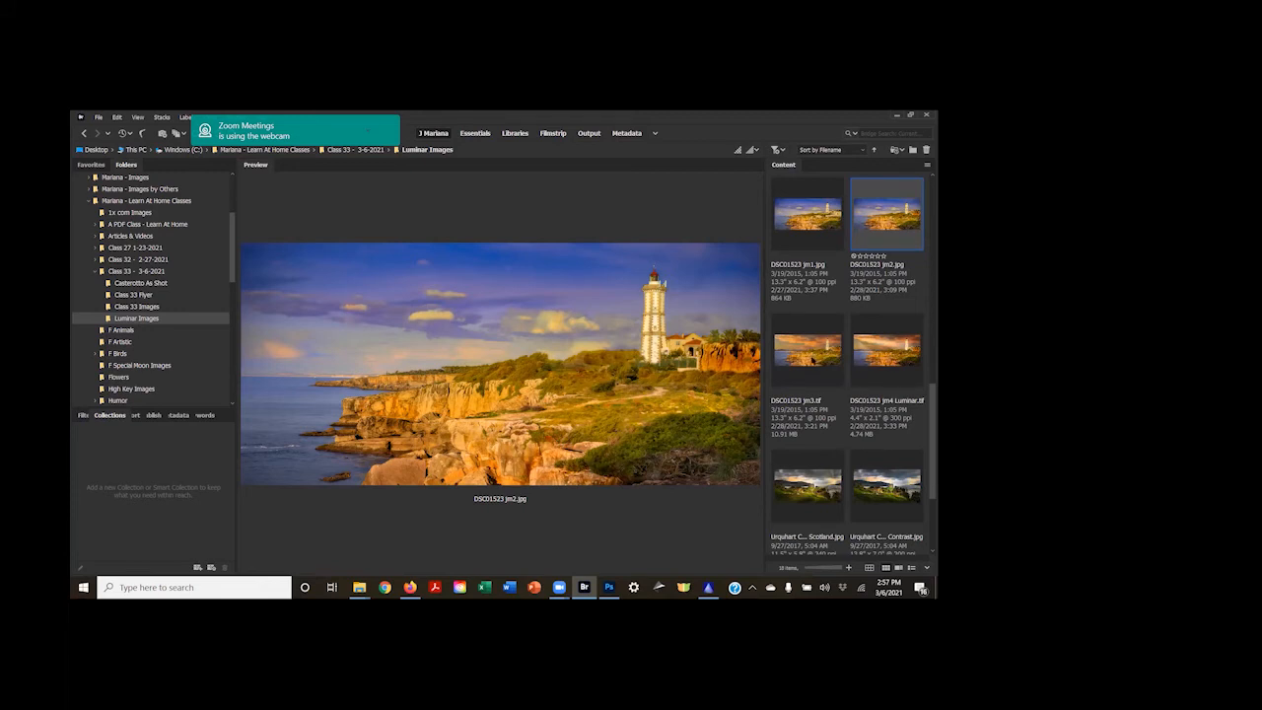
{"action": "left_click", "coordinate": [810, 360]}
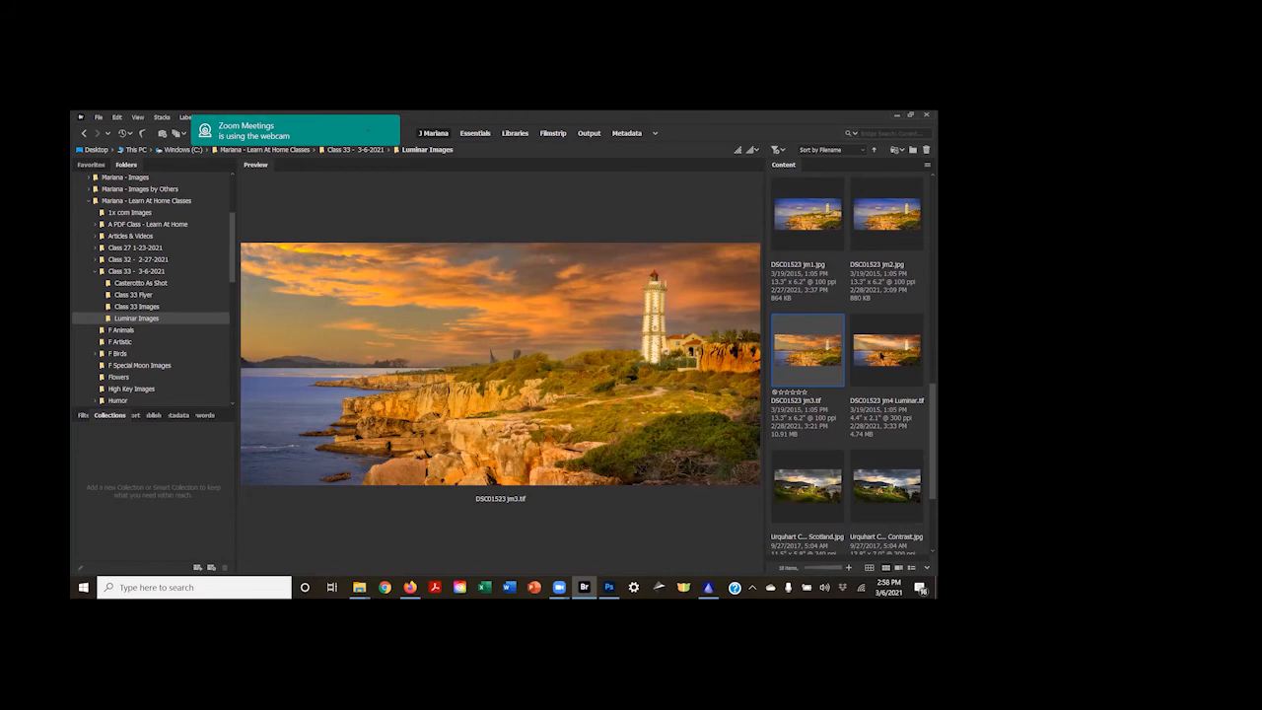
{"action": "left_click", "coordinate": [882, 354]}
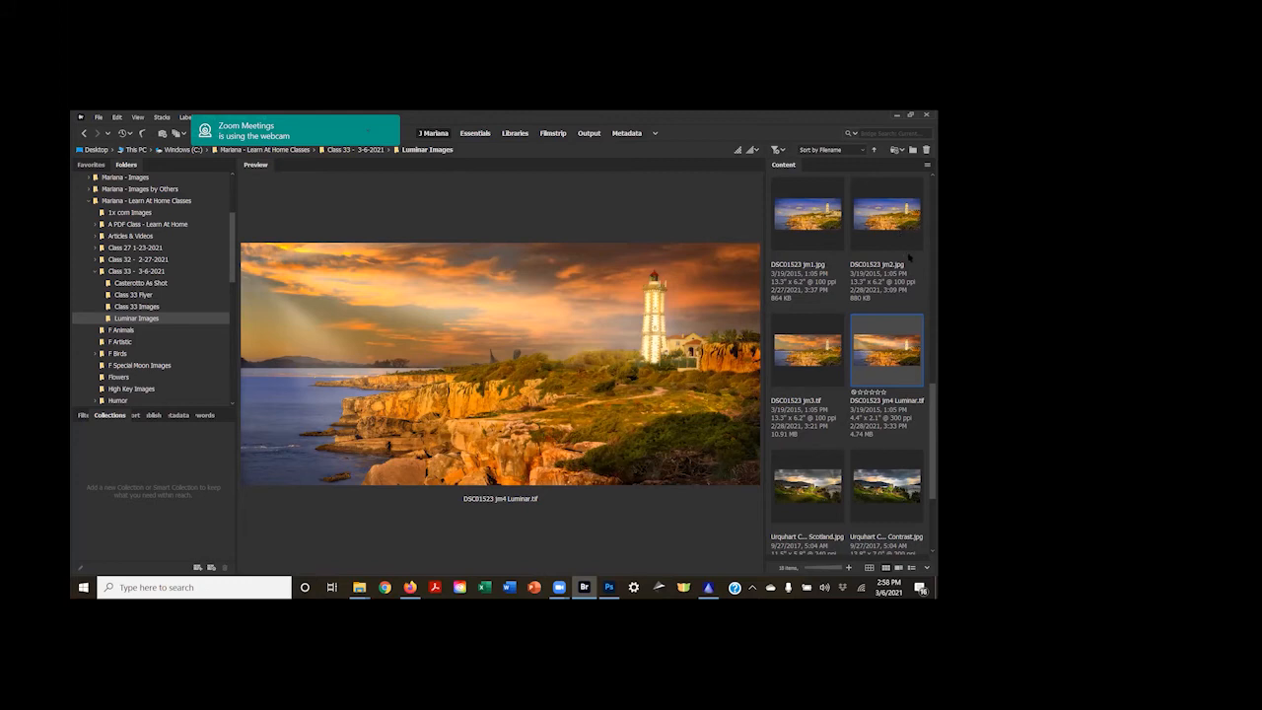
- Compare aDSC01523 Original.jpg with the finished lighthouse version DSC01523 jm4 Luminar.tif
{"action": "scroll", "coordinate": [891, 201], "scroll_direction": "up", "scroll_amount": 1}
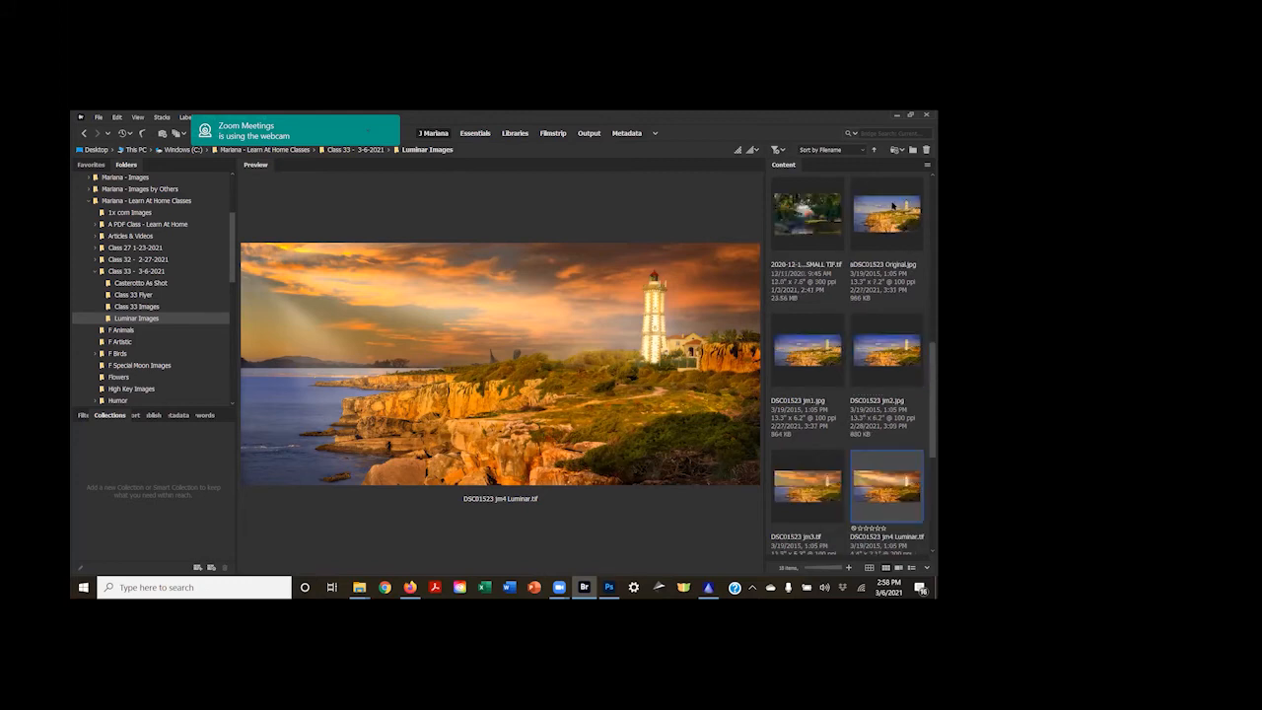
{"action": "left_click", "coordinate": [893, 205]}
{"action": "scroll", "coordinate": [900, 209], "scroll_direction": "down", "scroll_amount": 3}
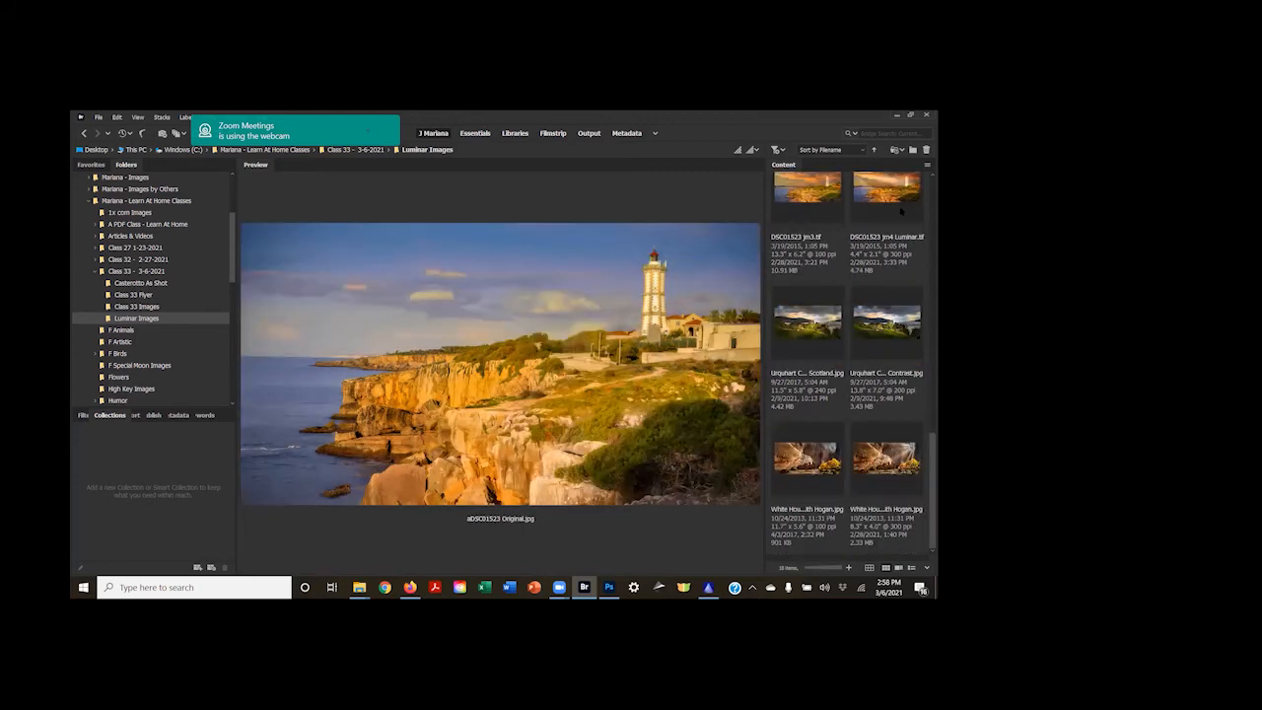
{"action": "left_click", "coordinate": [900, 209]}
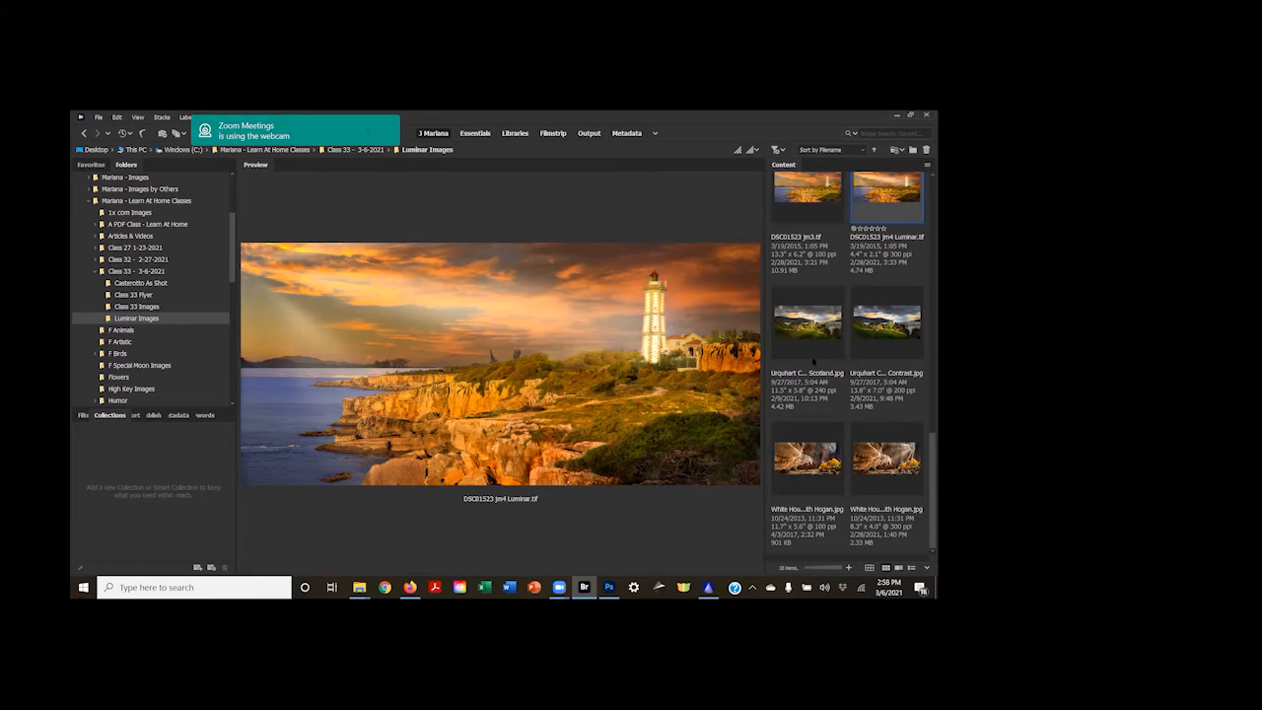
- Compare the versions without and with sunrays of the Urquhart Castle photo and of the White House Ruins photo
{"action": "left_click", "coordinate": [871, 349]}
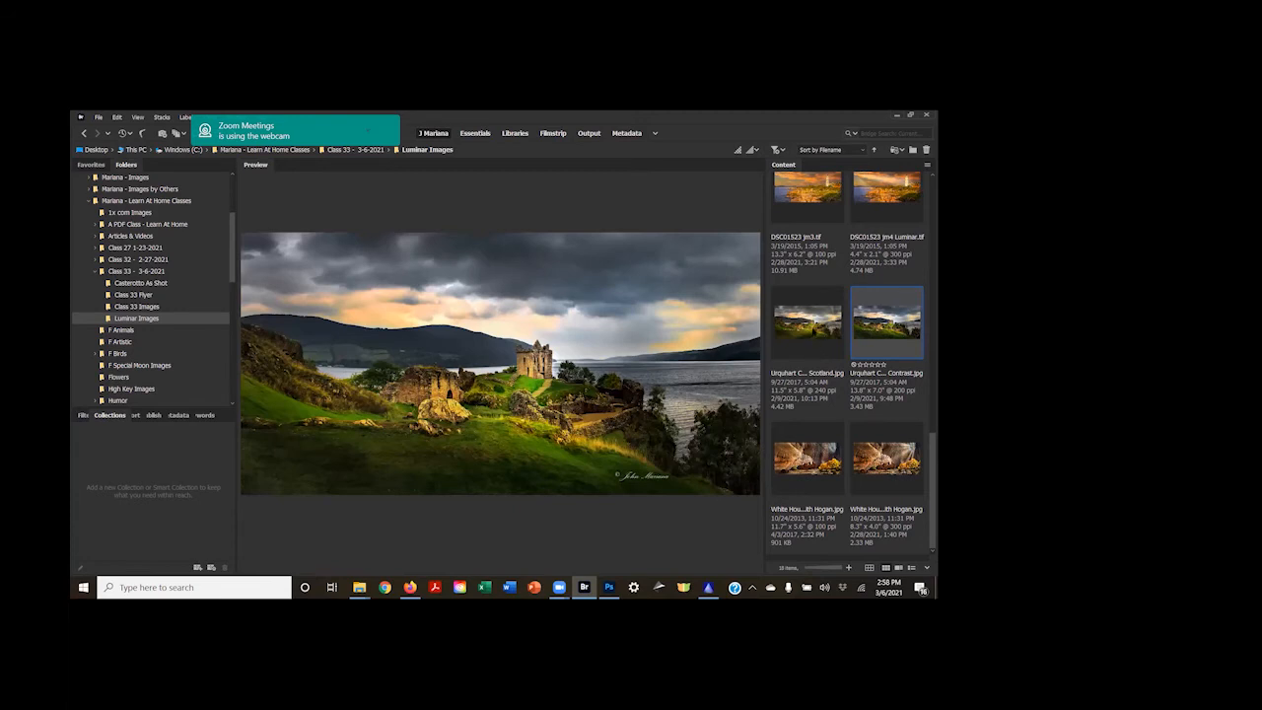
{"action": "left_click", "coordinate": [811, 337]}
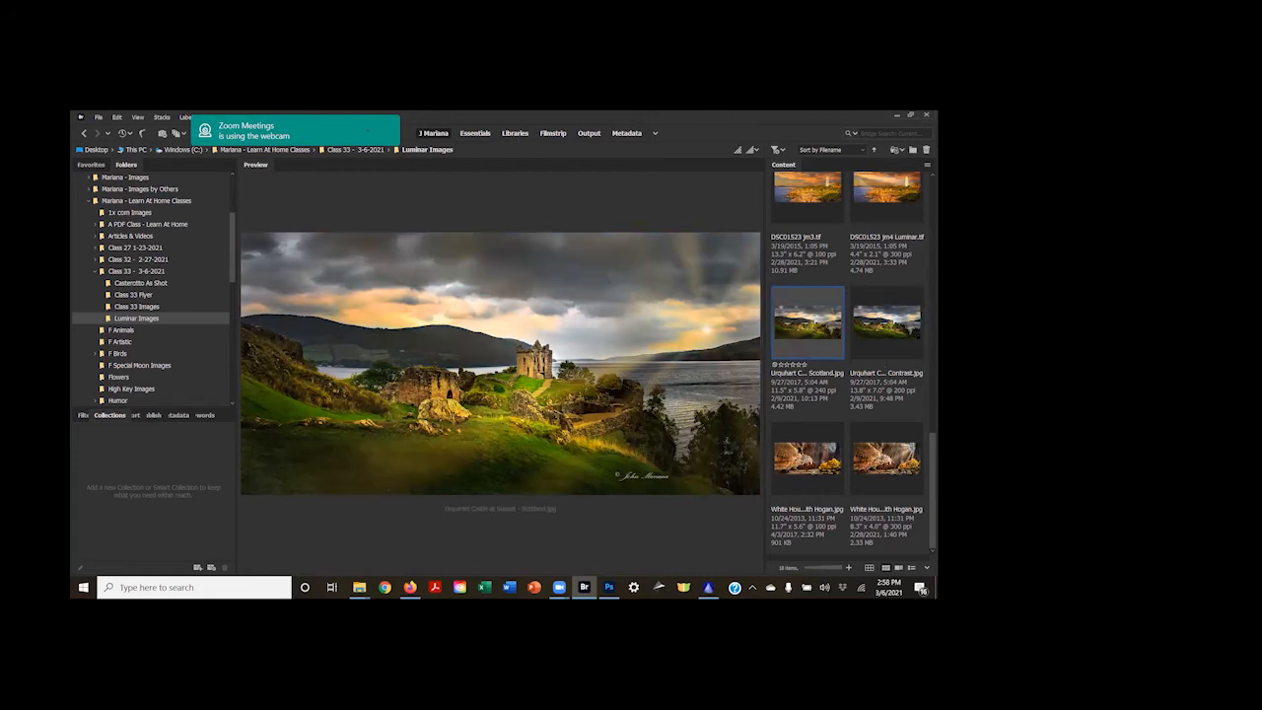
{"action": "left_click", "coordinate": [807, 459]}
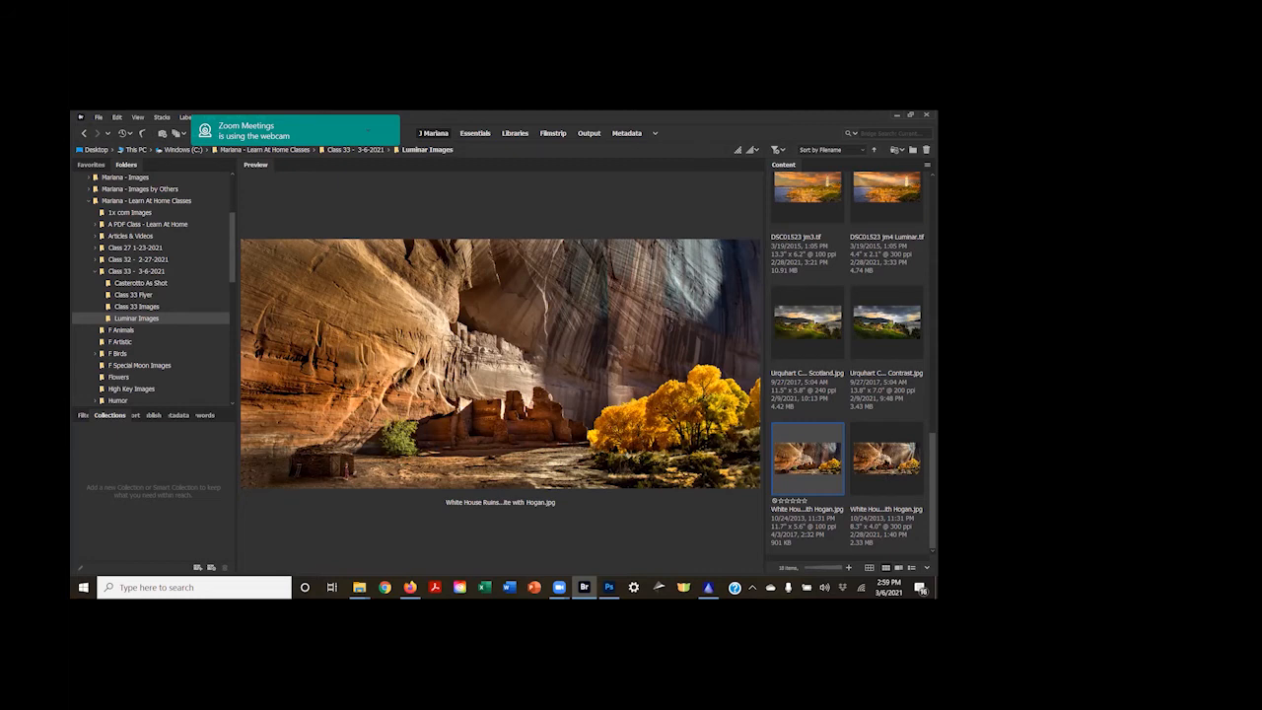
{"action": "left_click", "coordinate": [886, 459]}
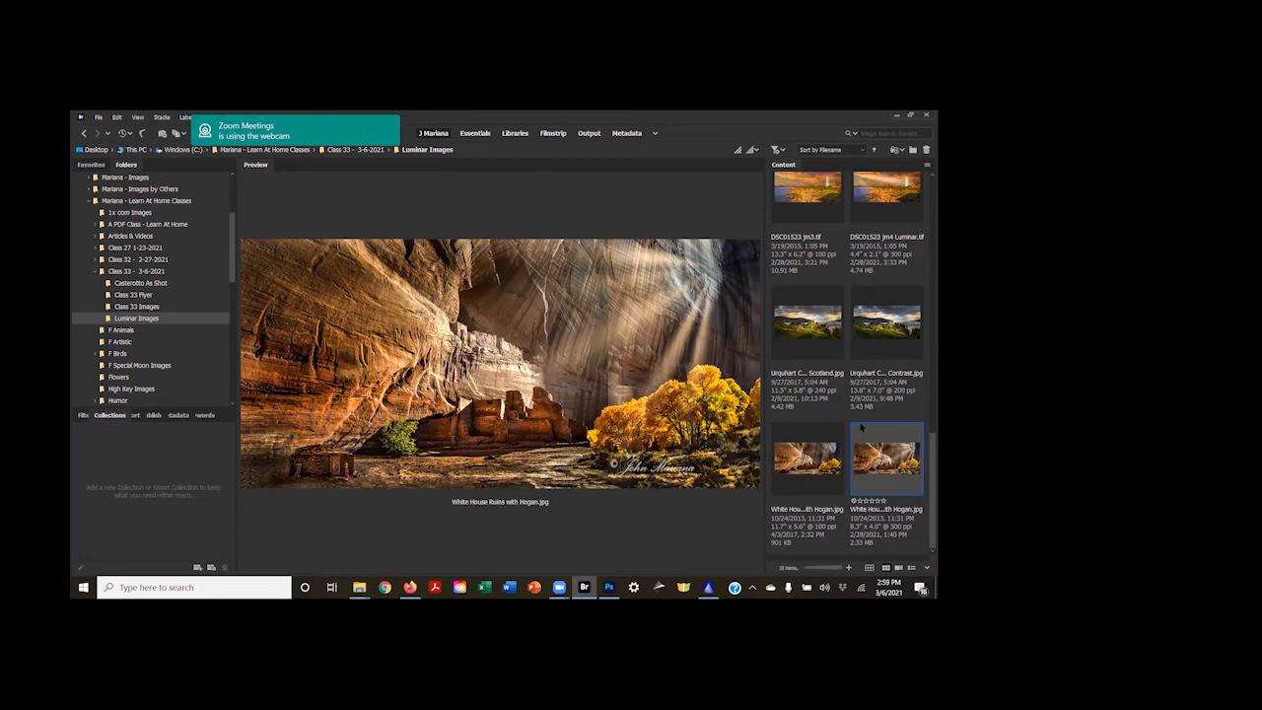
- Compare the Possum Trot School original with its autumn Gigapixel version and the Possum Trot Church version with sunrays
{"action": "scroll", "coordinate": [856, 424], "scroll_direction": "up", "scroll_amount": 5}
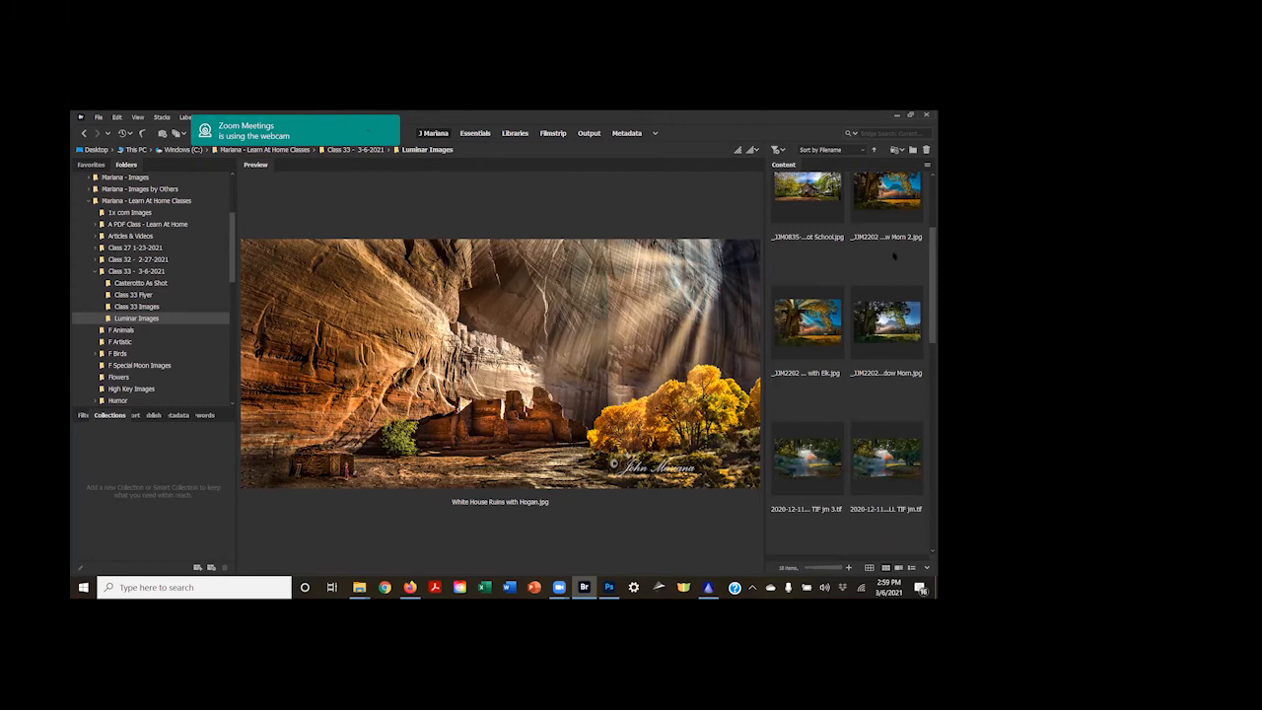
{"action": "scroll", "coordinate": [881, 235], "scroll_direction": "up", "scroll_amount": 2}
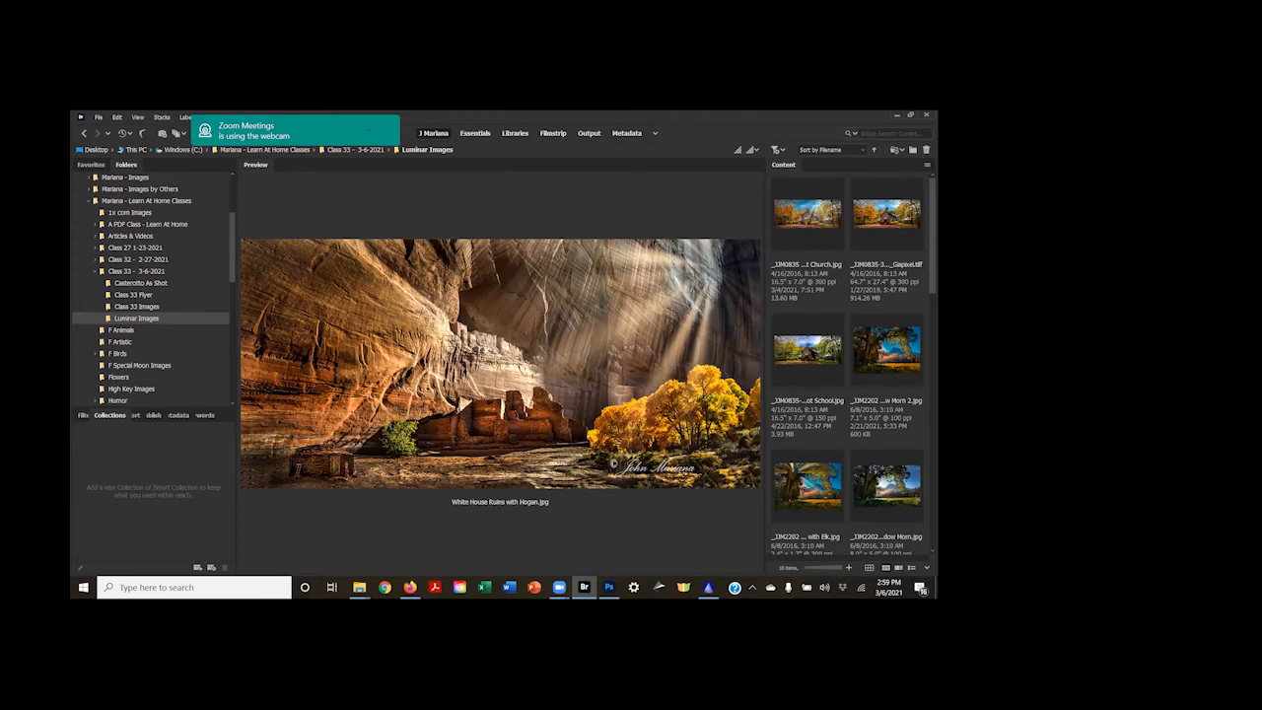
{"action": "left_click", "coordinate": [807, 350]}
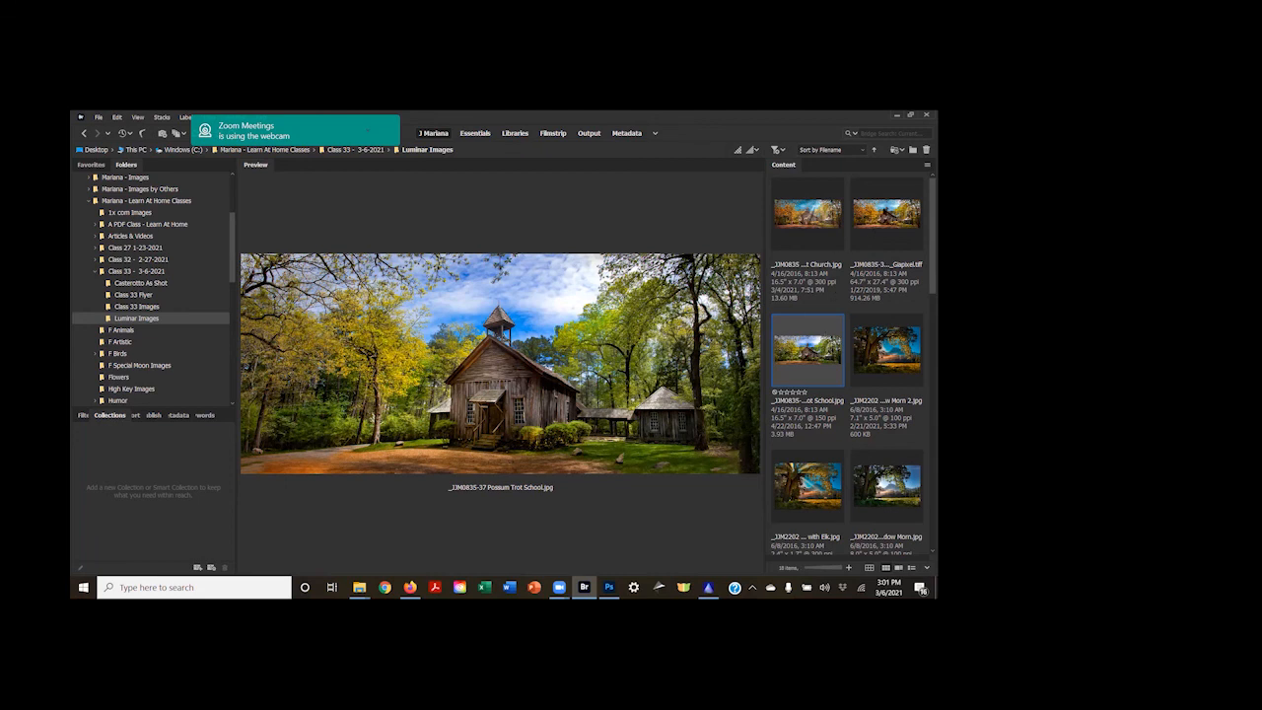
{"action": "left_click", "coordinate": [923, 204]}
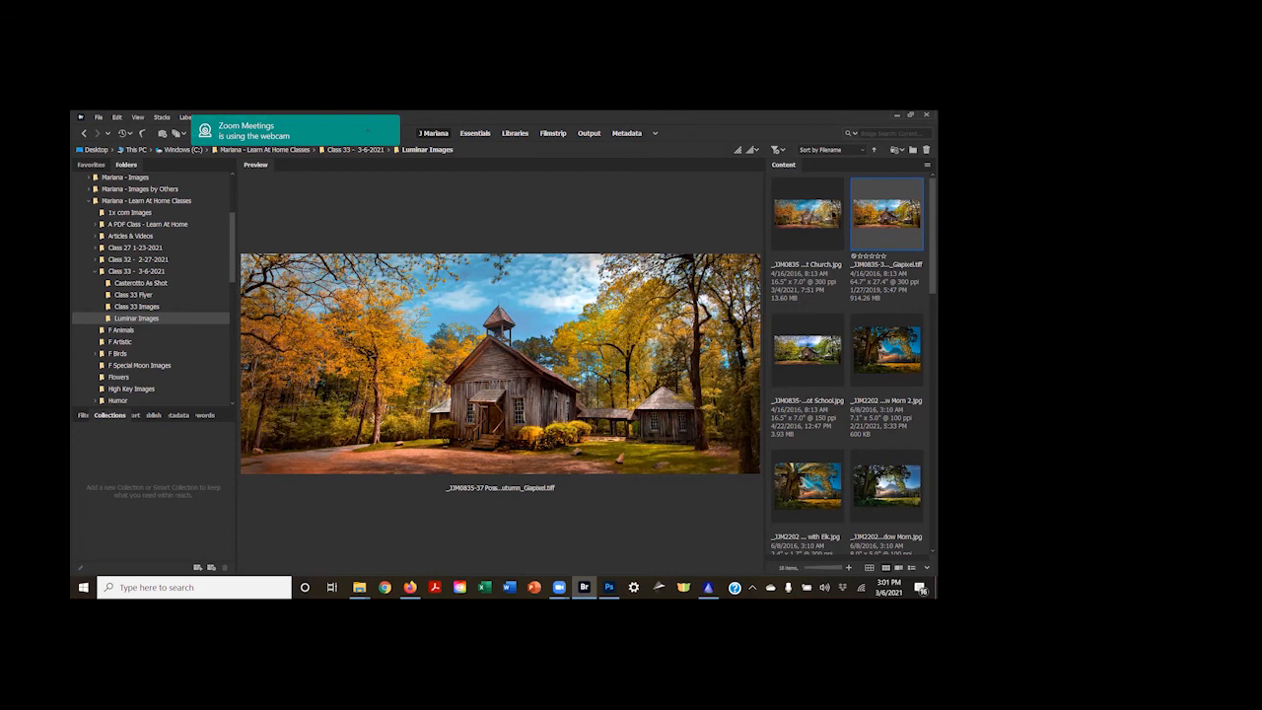
{"action": "left_click", "coordinate": [808, 213]}
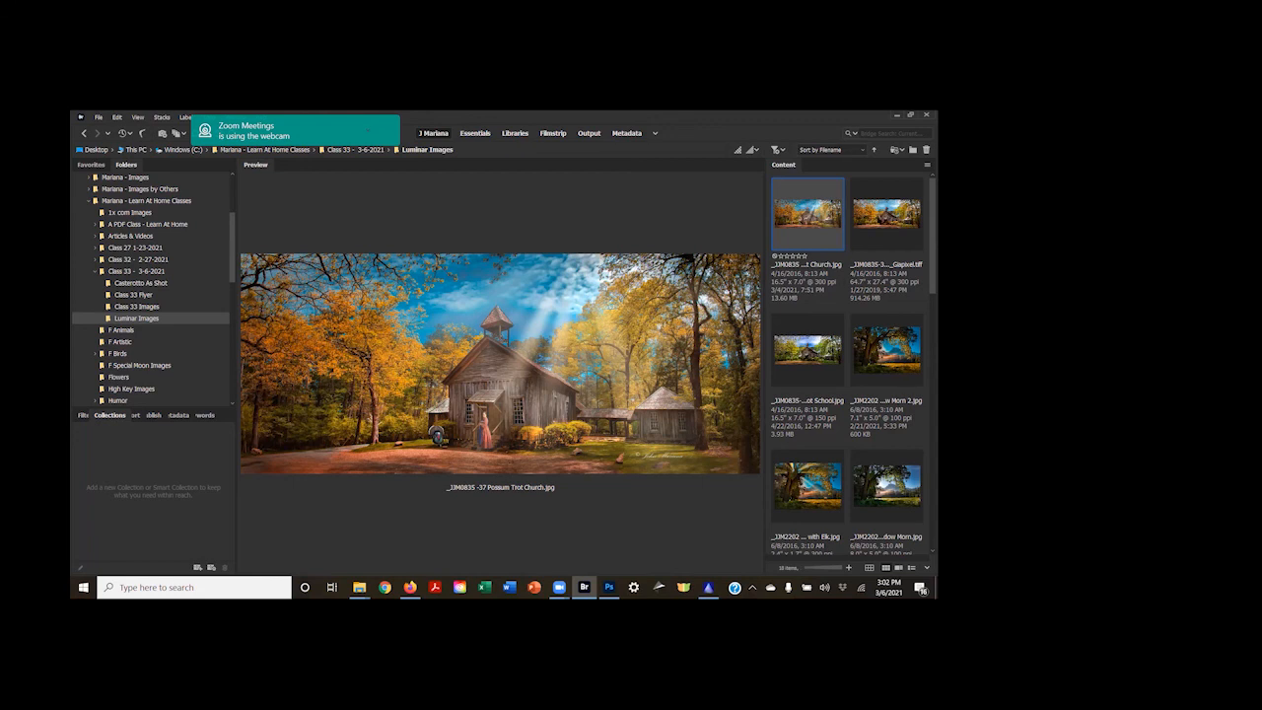
{"action": "left_click", "coordinate": [807, 350]}
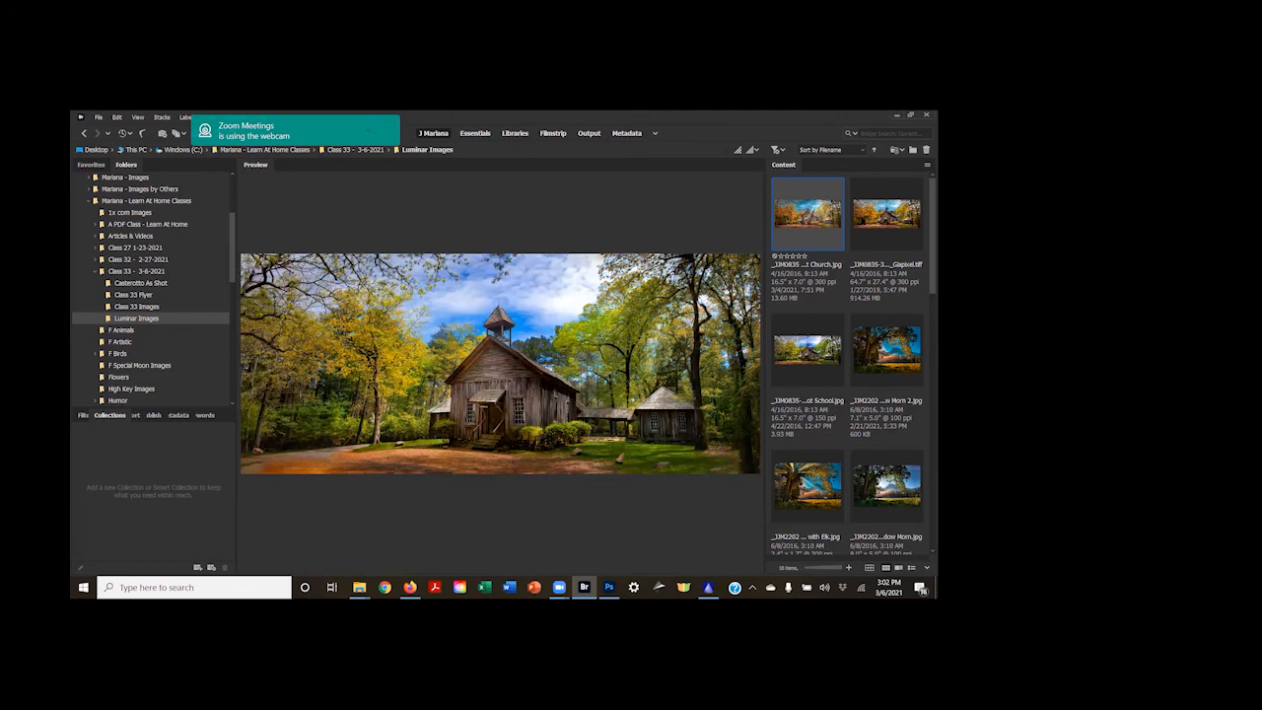